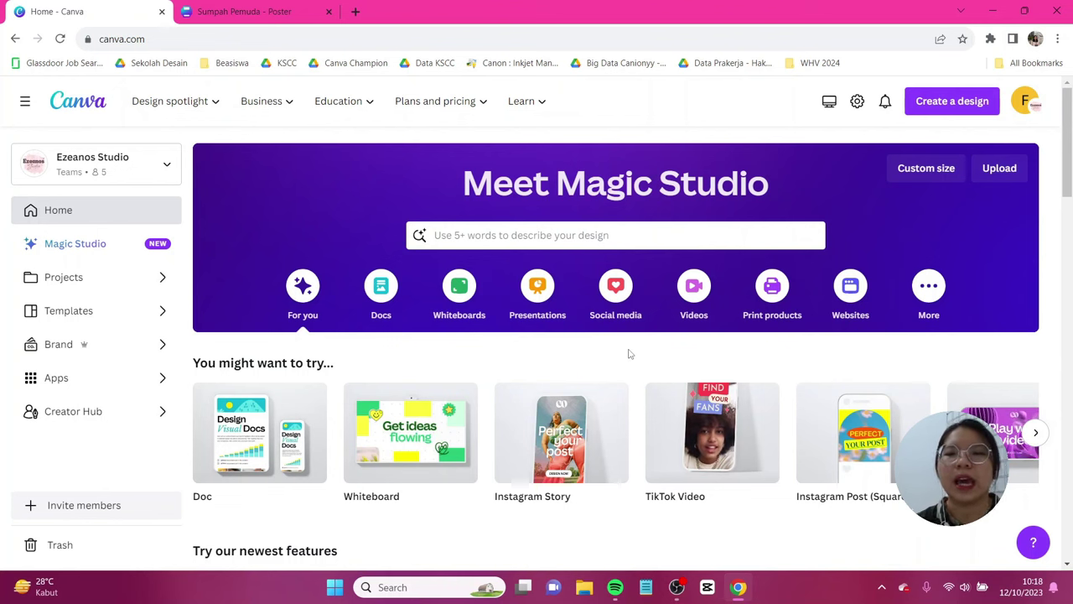
Create a blank Poster (Portrait - 42 × 59.4 cm) design from the popular print products.
{"action": "left_click", "coordinate": [770, 307]}
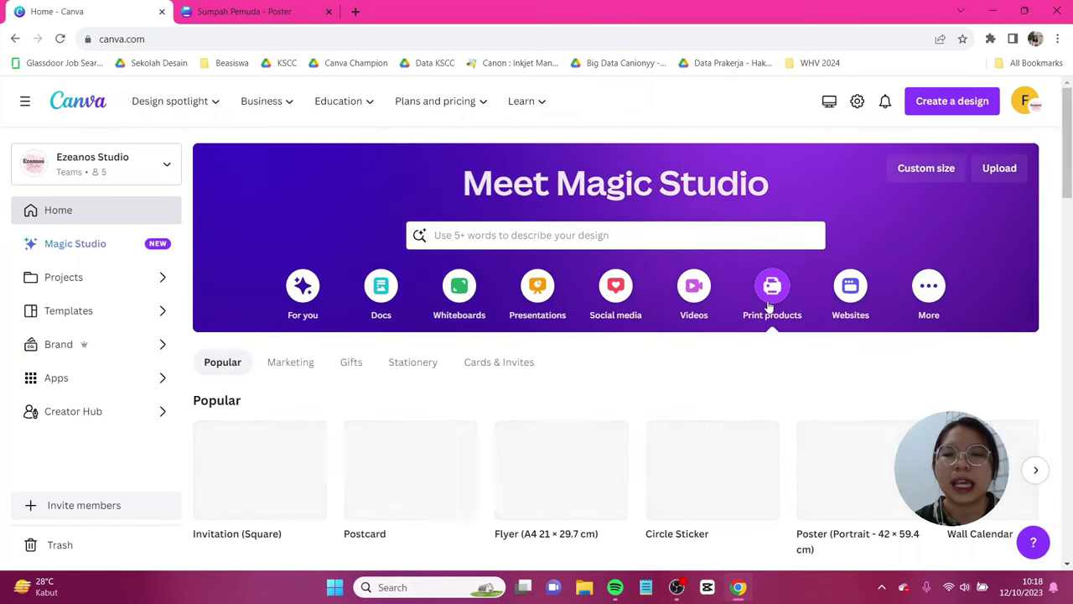
{"action": "scroll", "coordinate": [651, 369], "scroll_direction": "down", "scroll_amount": 1}
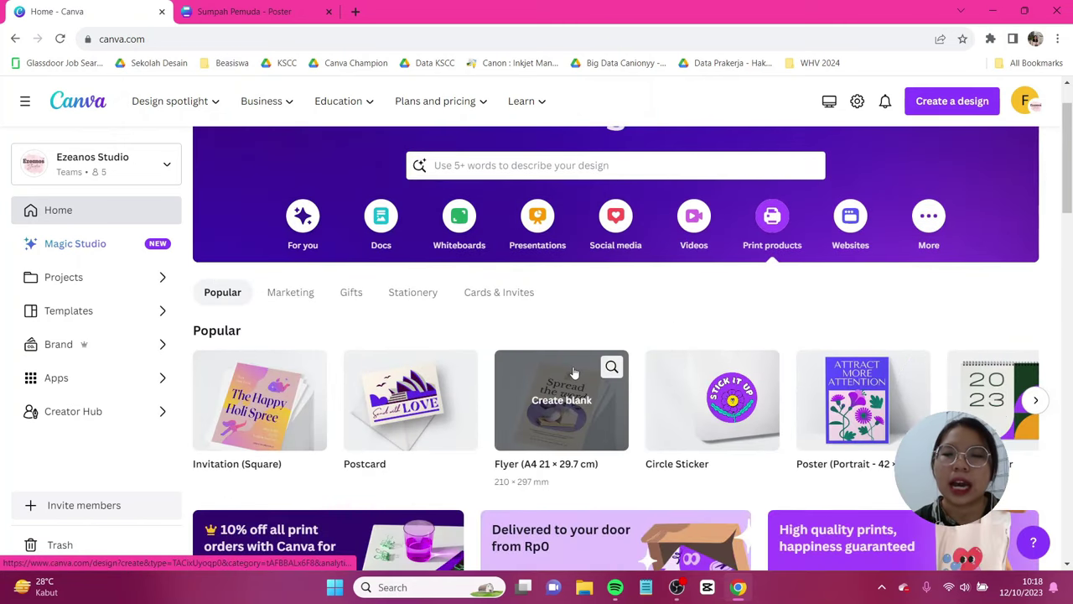
{"action": "mouse_move", "coordinate": [831, 360]}
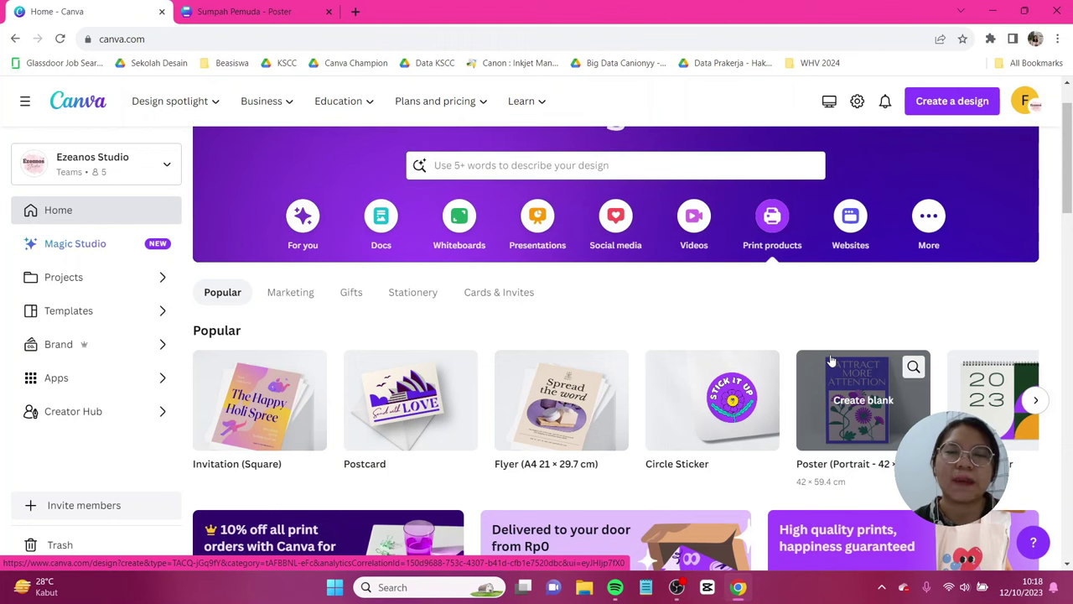
{"action": "left_click", "coordinate": [831, 361]}
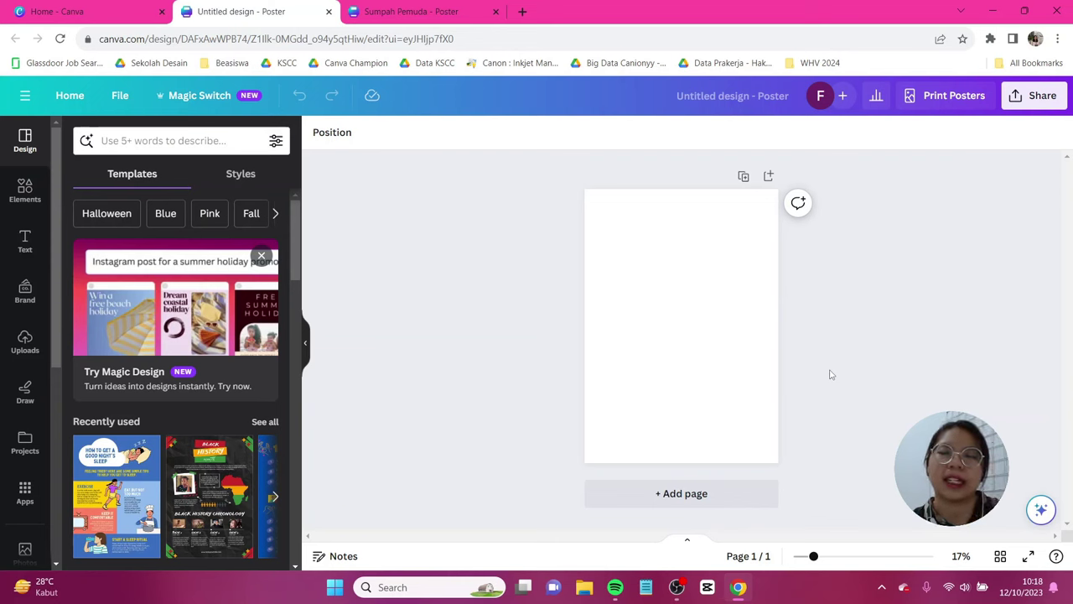
Search the elements library for "writing lines" and restrict the results to graphics.
{"action": "left_click", "coordinate": [27, 188]}
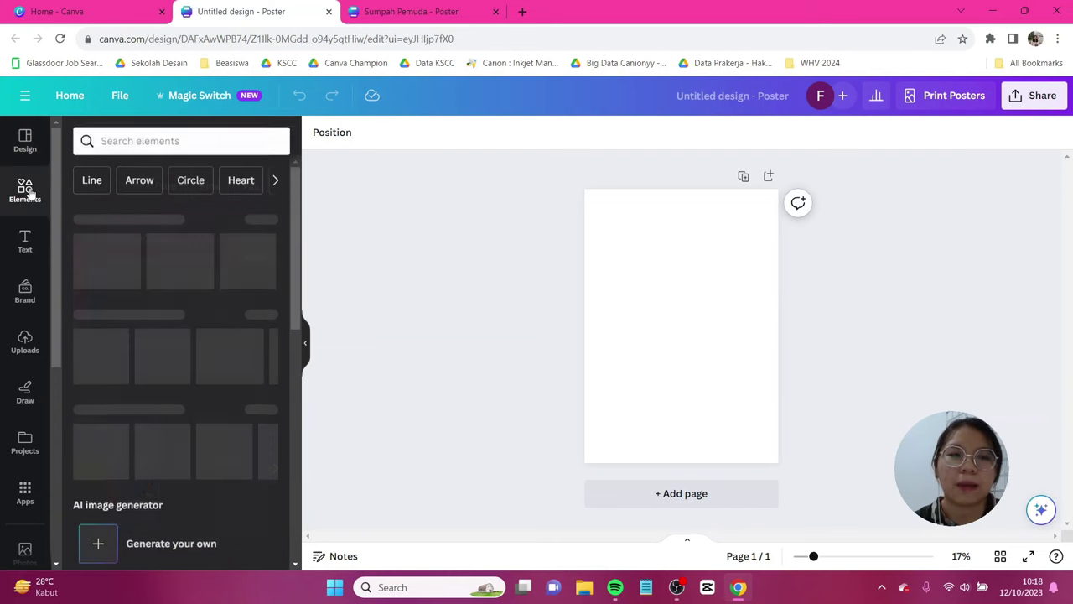
{"action": "left_click", "coordinate": [148, 140]}
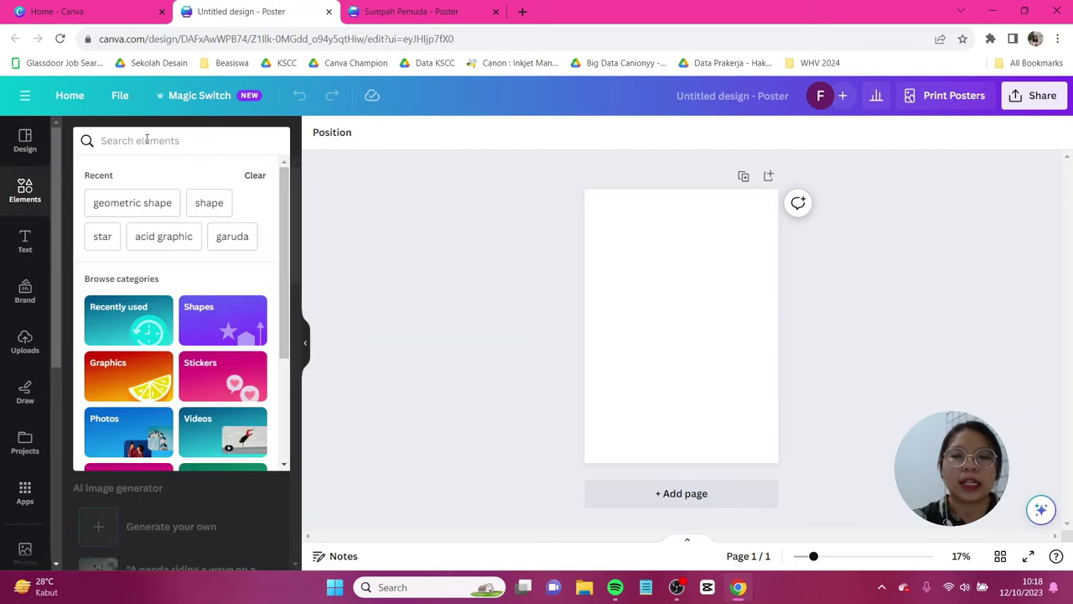
{"action": "type", "text": "writing l"}
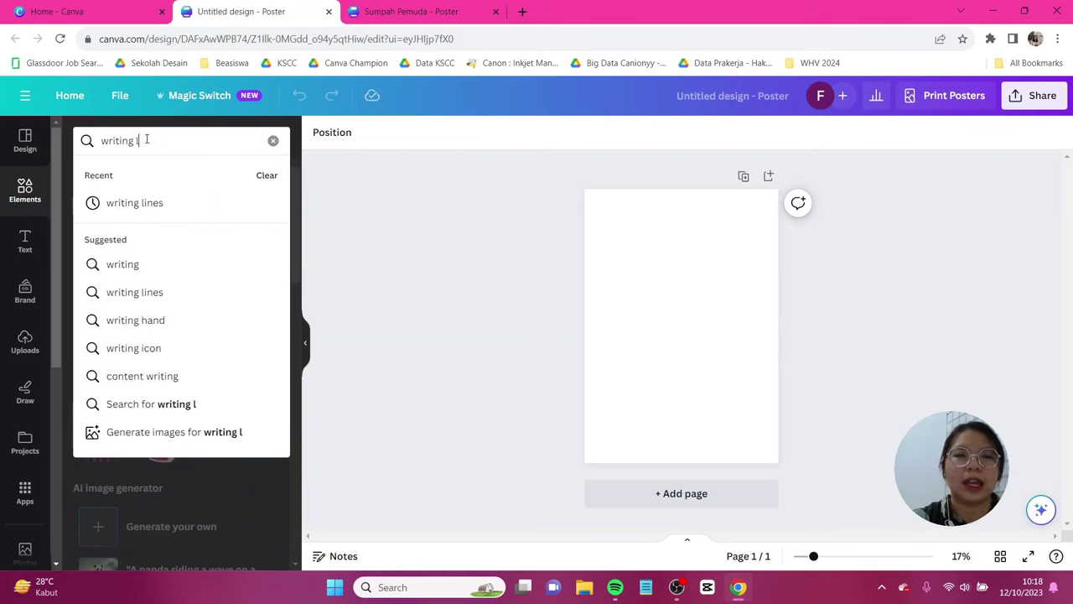
{"action": "type", "text": "ines"}
{"action": "key", "text": "Return"}
{"action": "left_click", "coordinate": [137, 178]}
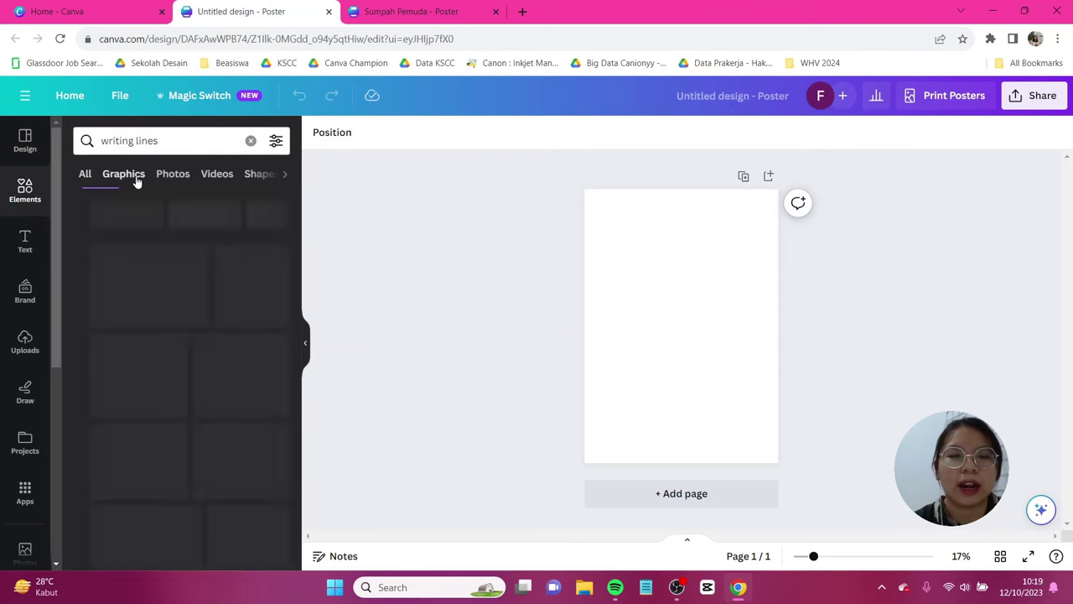
Add the free evenly spaced ruled-lines graphic to the poster and enlarge it to the full page width.
{"action": "scroll", "coordinate": [238, 319], "scroll_direction": "down", "scroll_amount": 1}
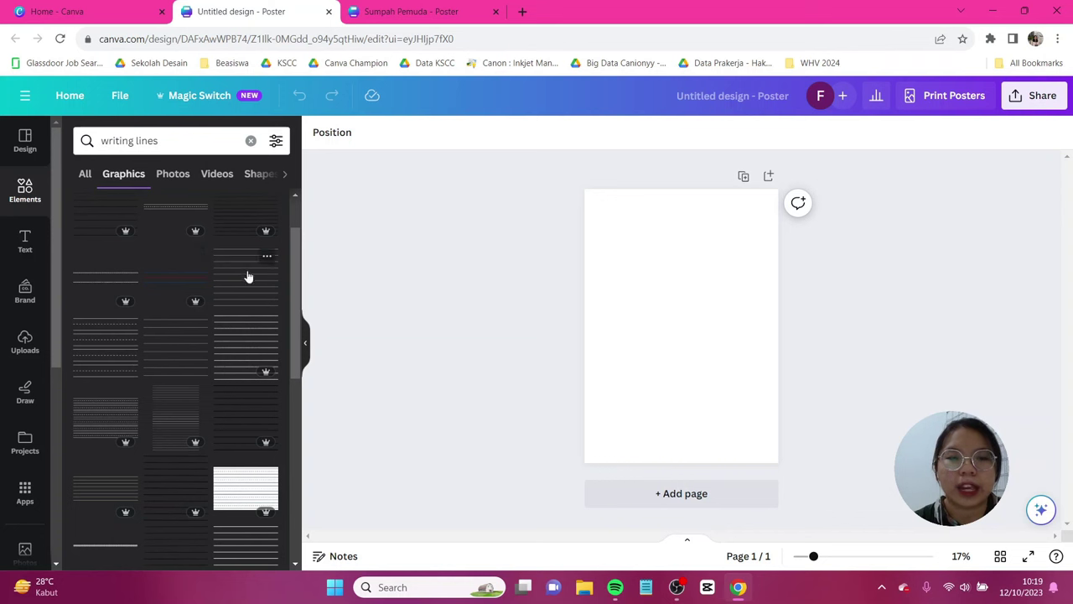
{"action": "left_click", "coordinate": [256, 281]}
{"action": "left_click_drag", "start_coordinate": [680, 343], "coordinate": [778, 356]}
Set the colour of the ruled-lines graphic to #B72525.
{"action": "left_click", "coordinate": [478, 132]}
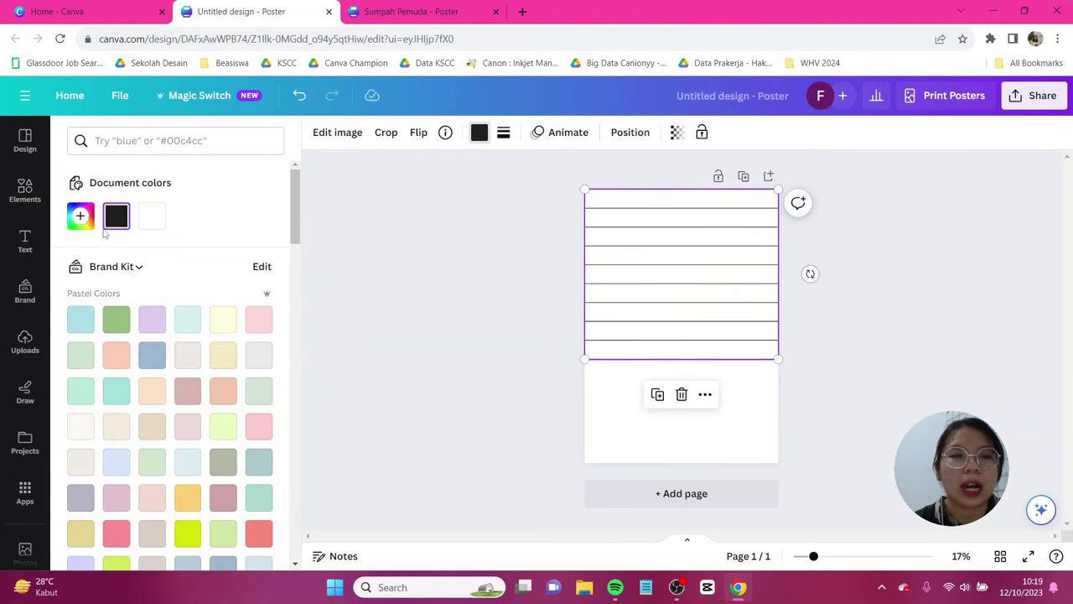
{"action": "left_click", "coordinate": [82, 217]}
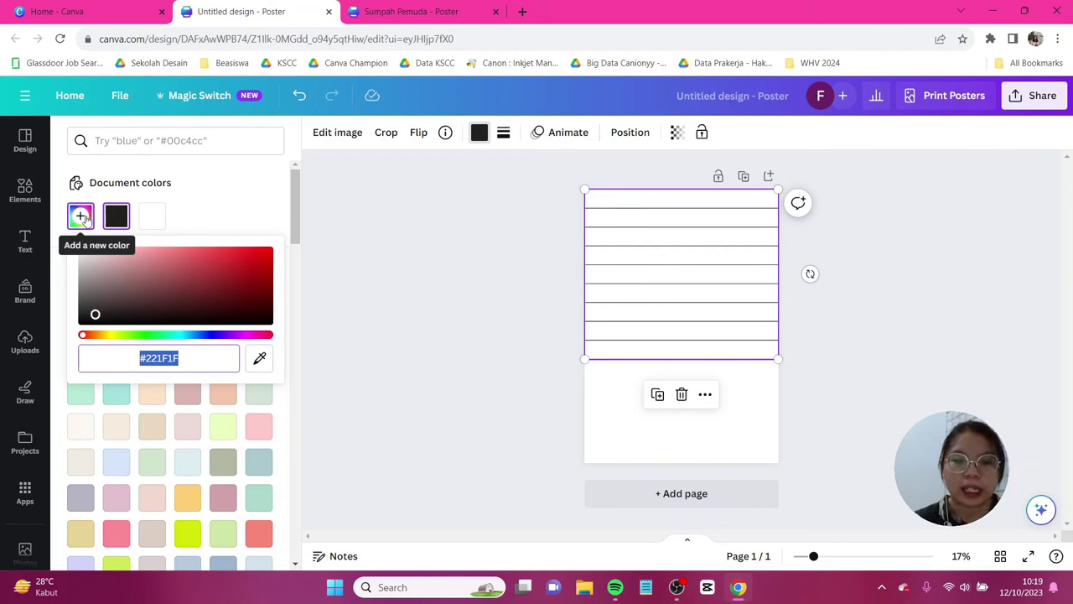
{"action": "type", "text": "#B7"}
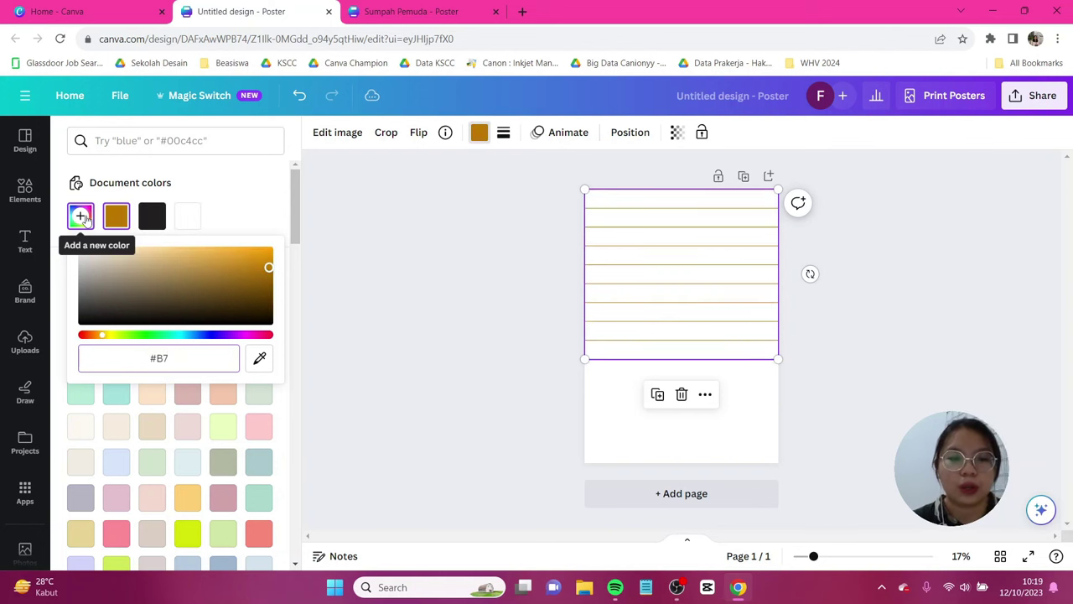
{"action": "type", "text": "2525"}
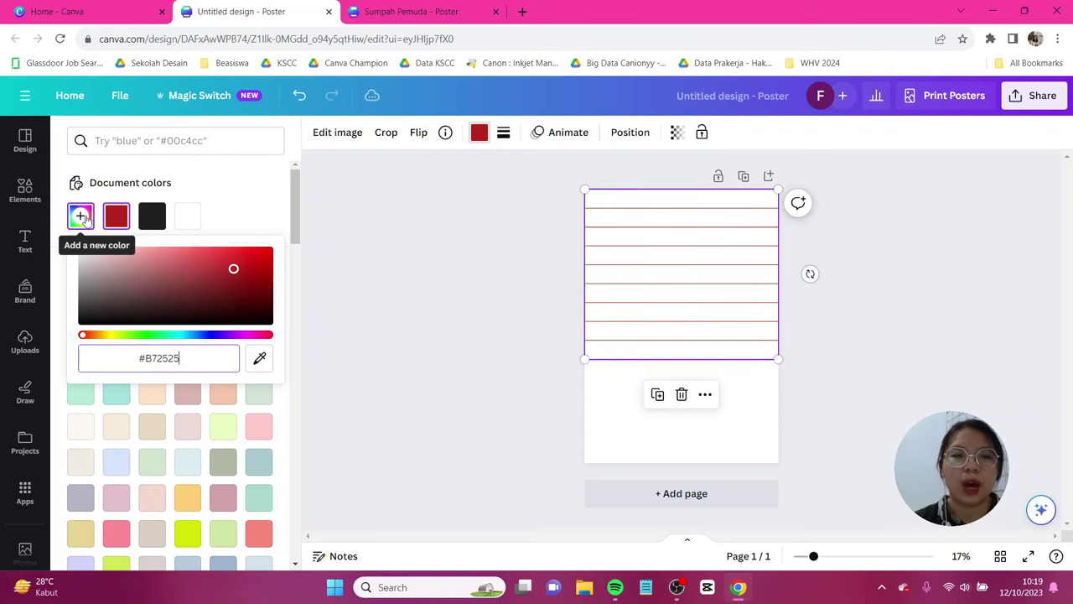
Duplicate the ruled-lines graphic and place the copy below it so the lines continue to the bottom of the page.
{"action": "left_click", "coordinate": [671, 256]}
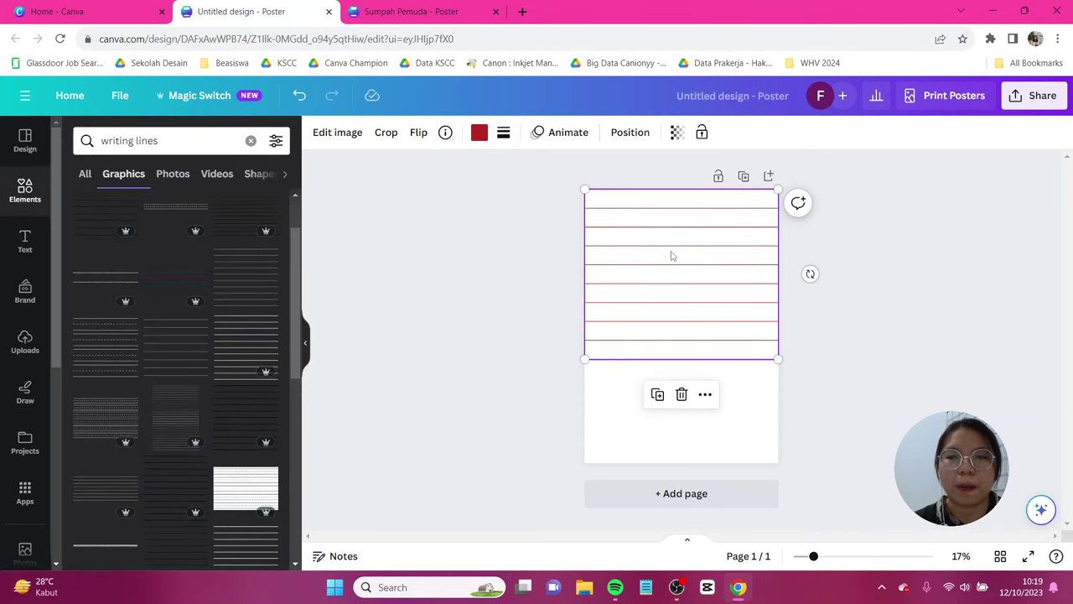
{"action": "key", "text": "ctrl+d"}
{"action": "left_click_drag", "start_coordinate": [659, 249], "coordinate": [650, 410]}
{"action": "left_click", "coordinate": [839, 336]}
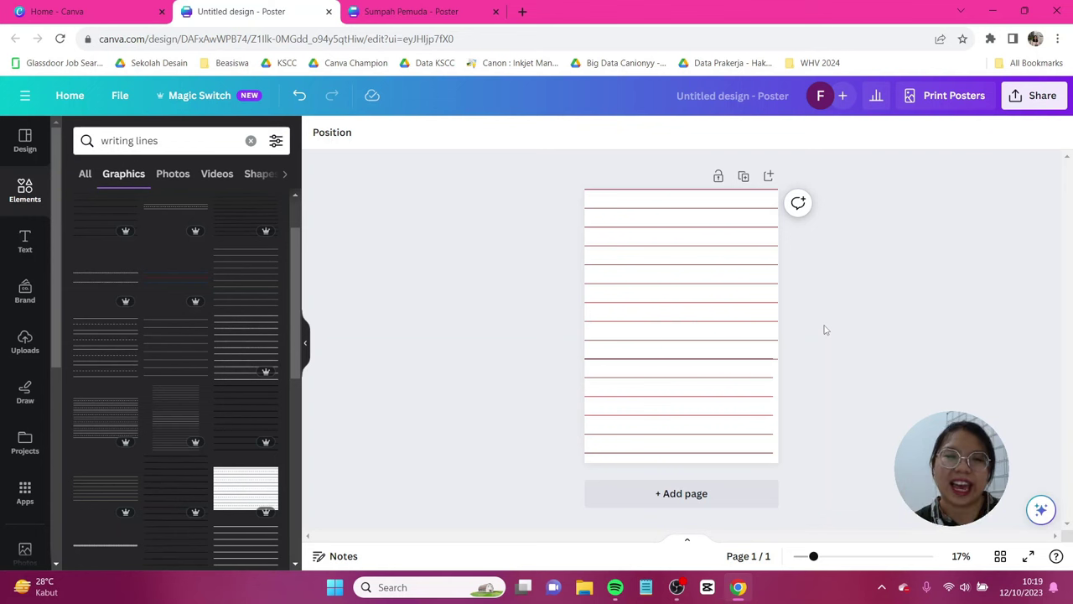
Add a square shape to the poster and set its fill colour to #ED2F2F.
{"action": "left_click", "coordinate": [35, 196]}
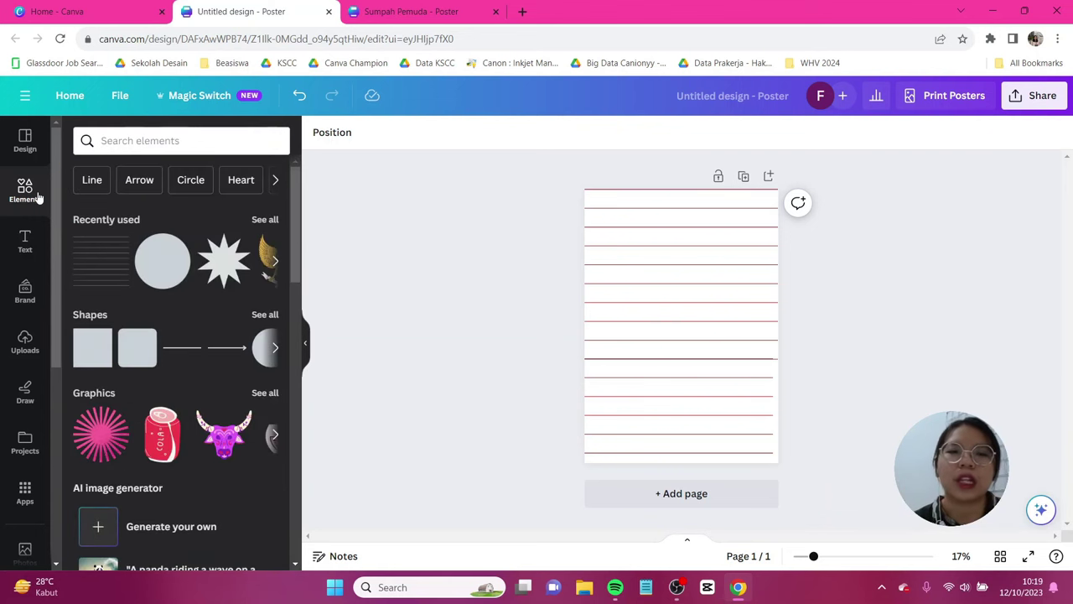
{"action": "left_click", "coordinate": [96, 356]}
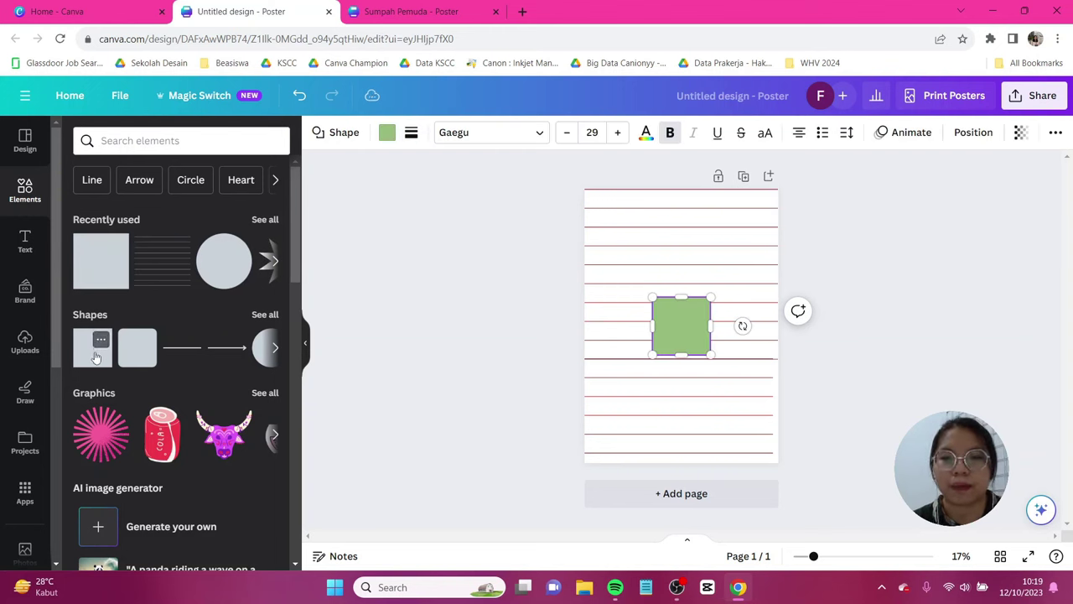
{"action": "left_click", "coordinate": [386, 138]}
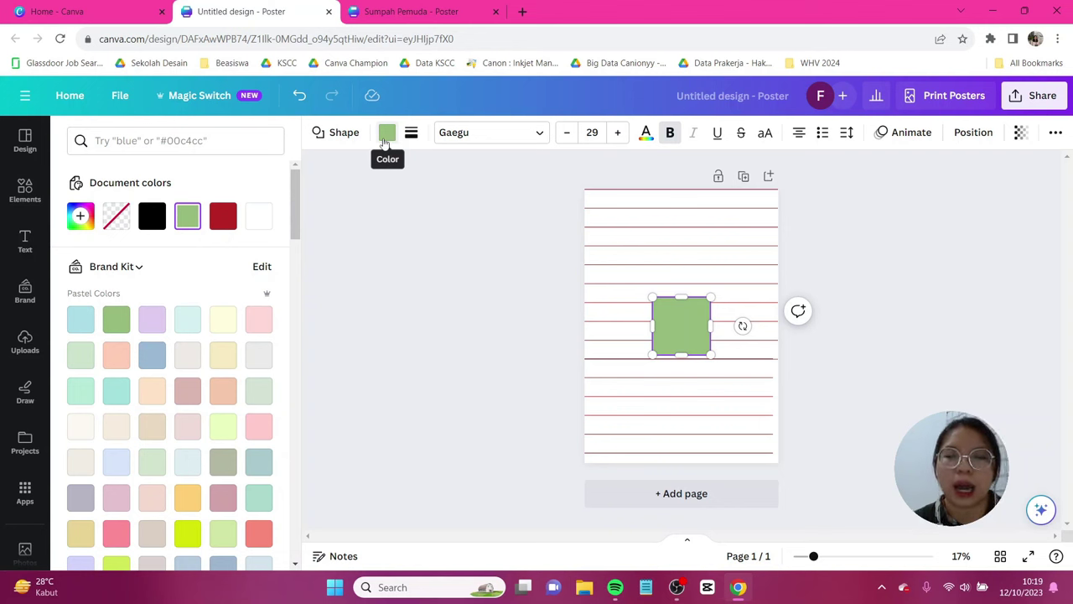
{"action": "left_click", "coordinate": [80, 217]}
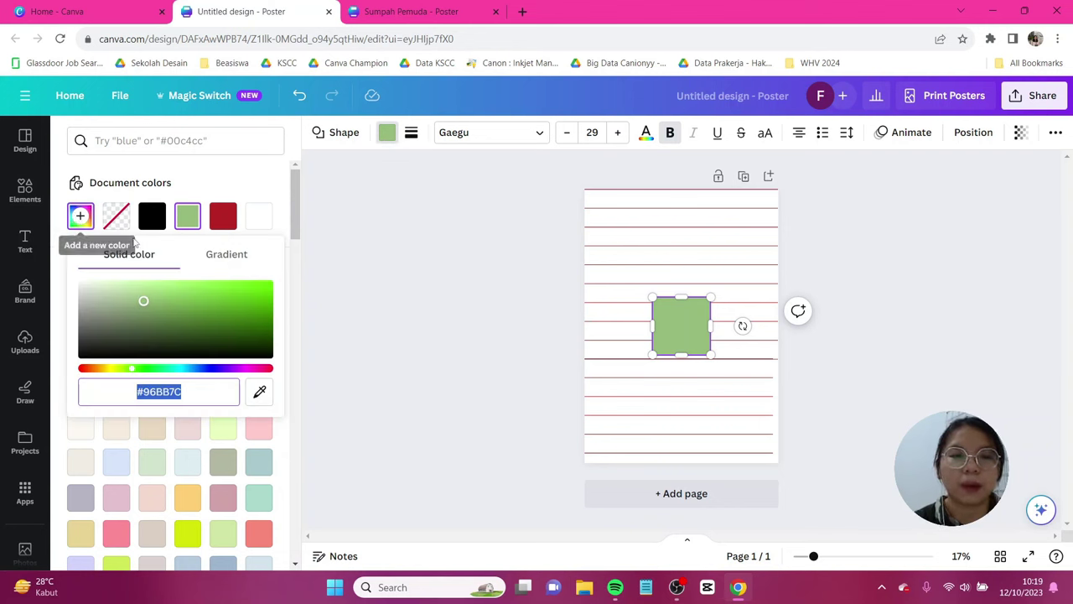
{"action": "type", "text": "#E"}
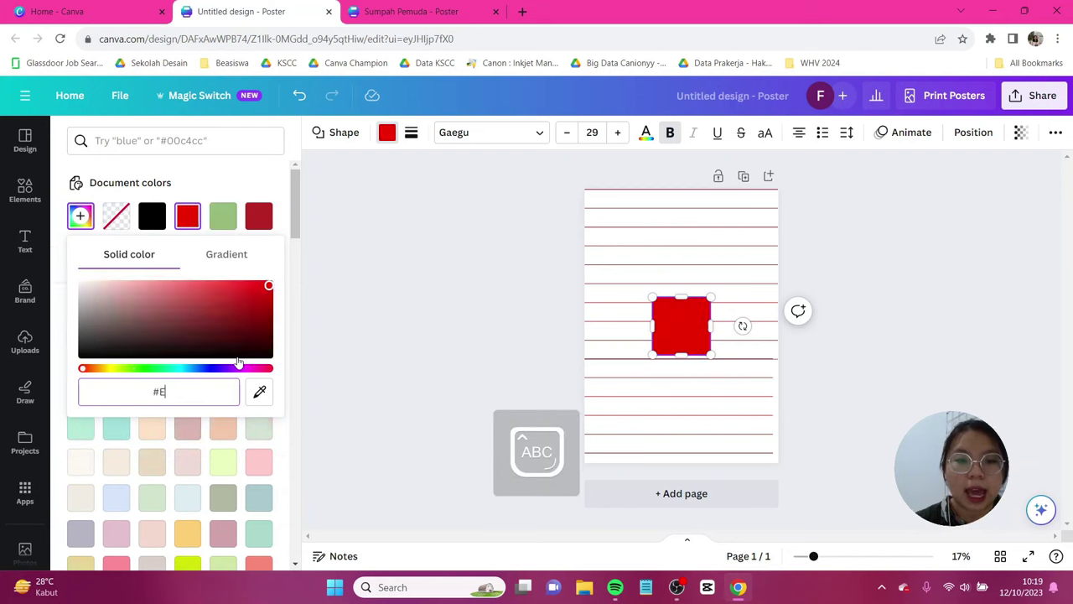
{"action": "type", "text": "D2F2F"}
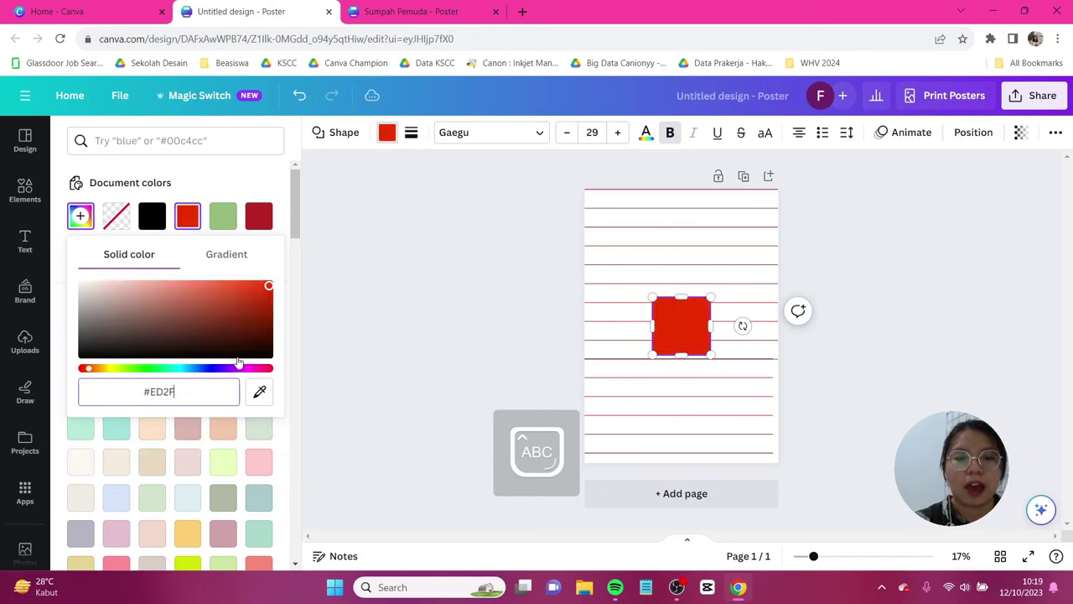
Duplicate the red square, place the copy up and to its left, and set the copy's fill colour to #BF2525.
{"action": "left_click", "coordinate": [704, 317]}
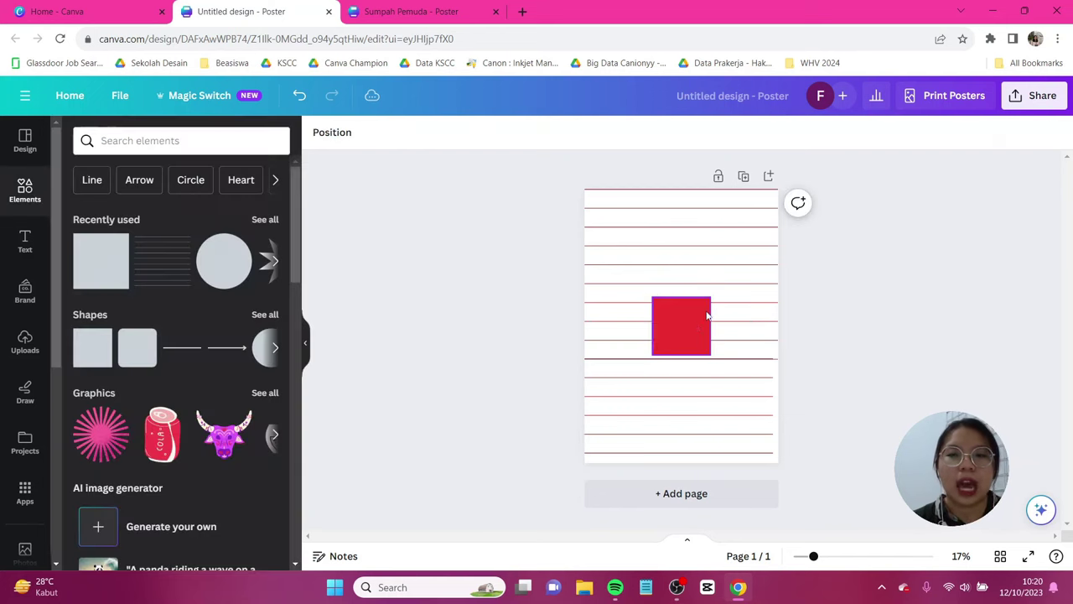
{"action": "key", "text": "ctrl+d"}
{"action": "left_click_drag", "start_coordinate": [685, 331], "coordinate": [647, 262]}
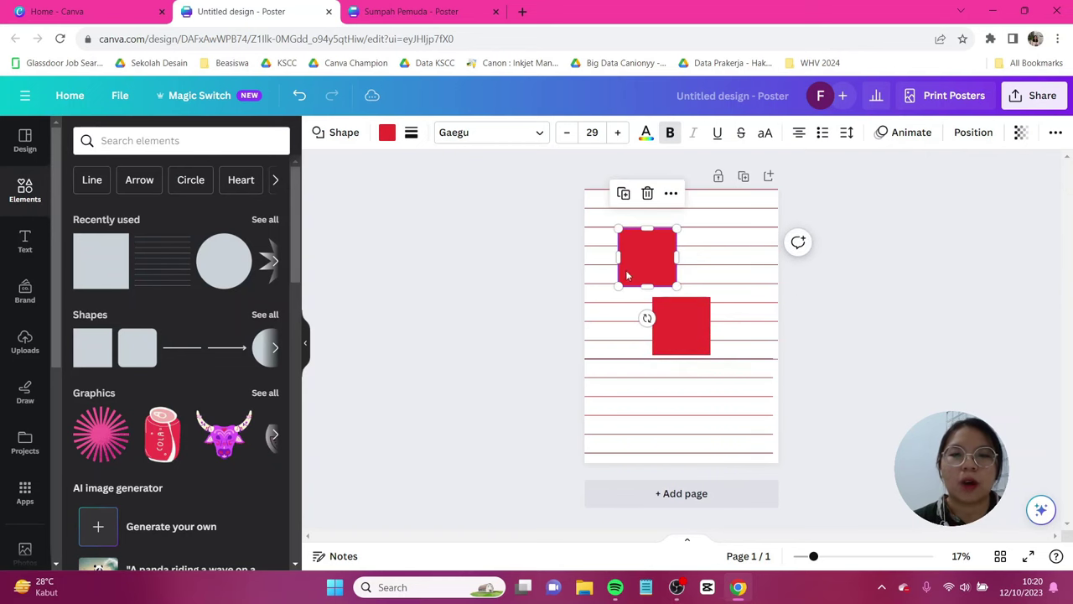
{"action": "left_click", "coordinate": [386, 133]}
{"action": "left_click", "coordinate": [81, 216]}
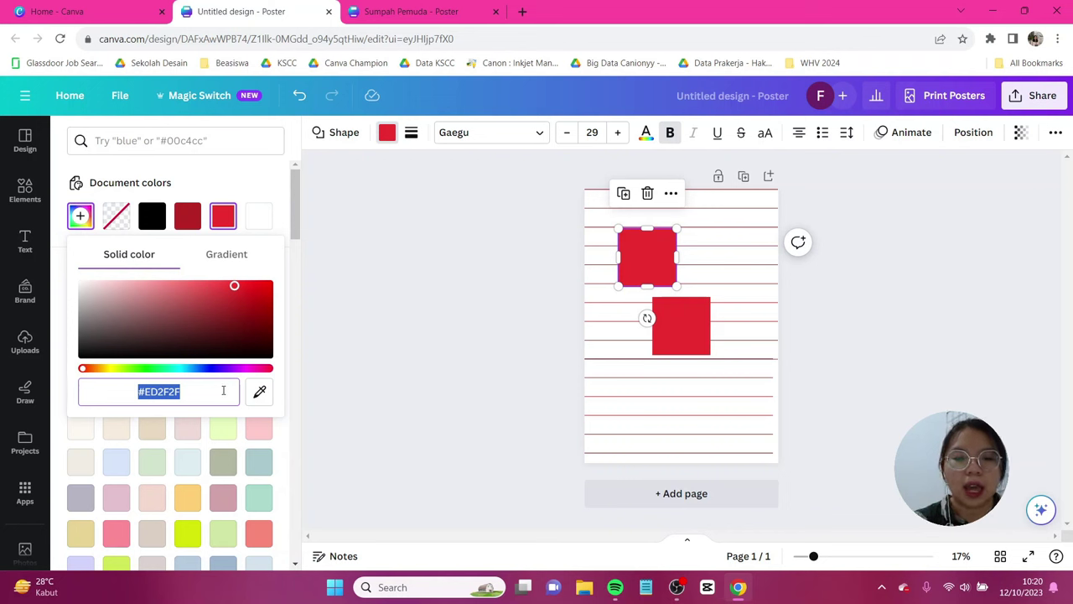
{"action": "type", "text": "#BF25"}
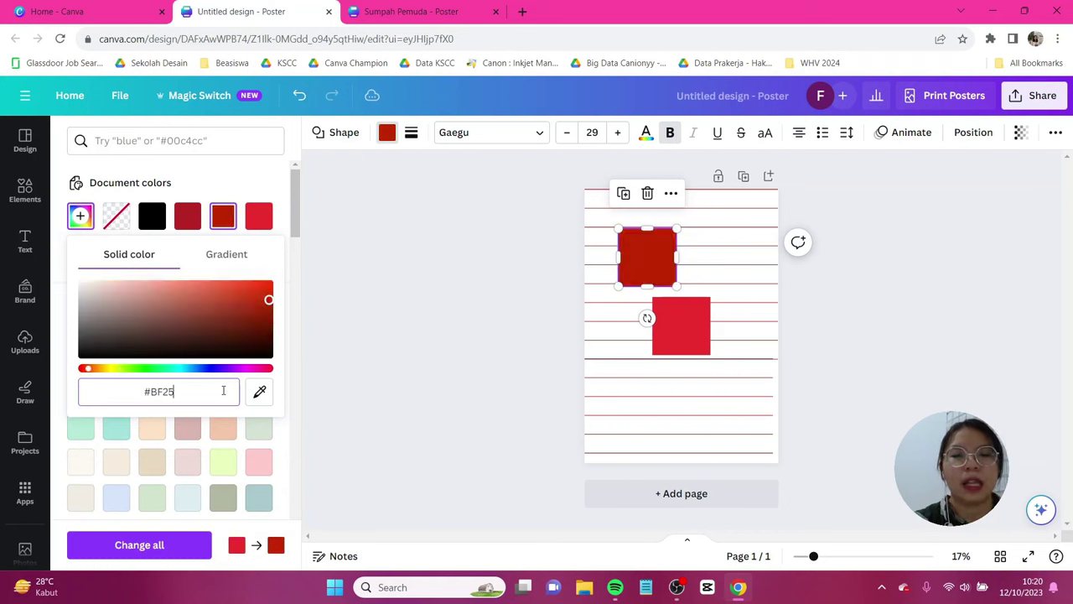
{"action": "type", "text": "25"}
{"action": "left_click", "coordinate": [531, 315]}
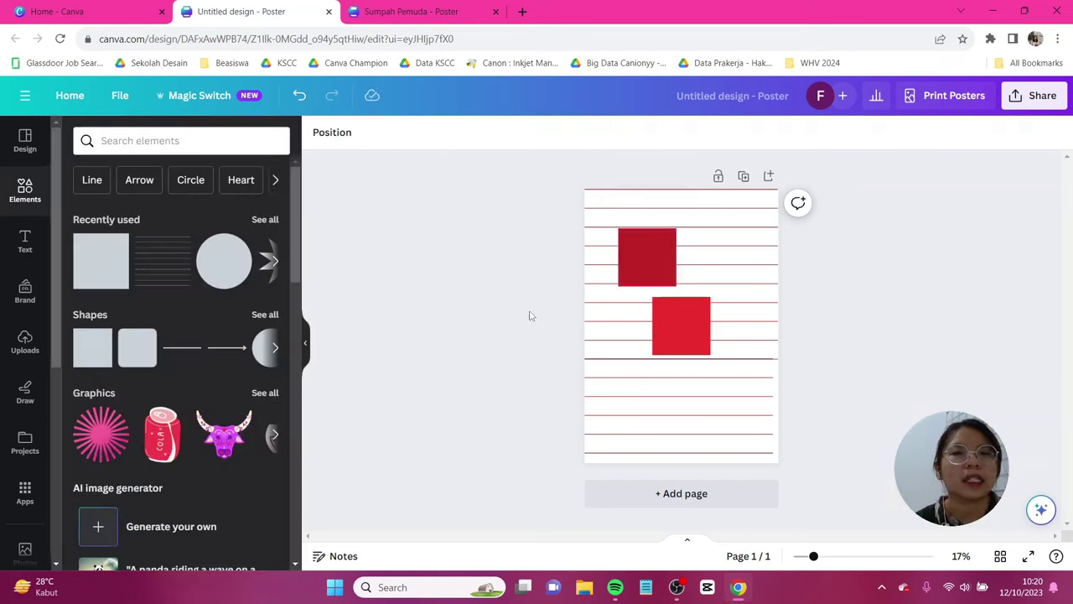
Duplicate the #BF2525 square, place the copy to its right, and set the copy's fill colour to #7C0000.
{"action": "left_click", "coordinate": [657, 261]}
{"action": "key", "text": "ctrl+d"}
{"action": "left_click_drag", "start_coordinate": [642, 265], "coordinate": [709, 253]}
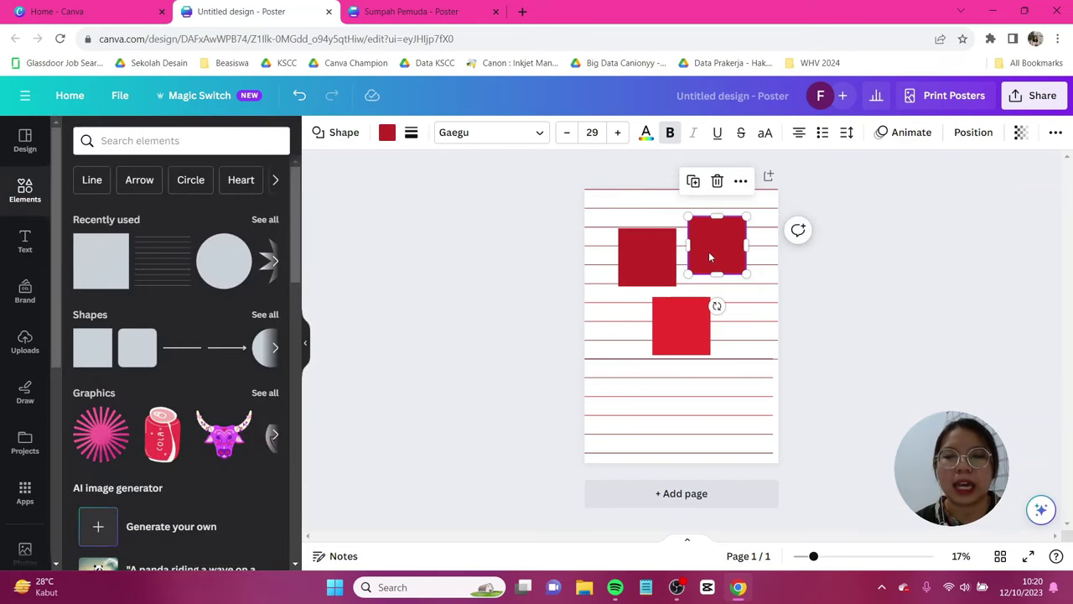
{"action": "left_click", "coordinate": [387, 134]}
{"action": "left_click", "coordinate": [81, 215]}
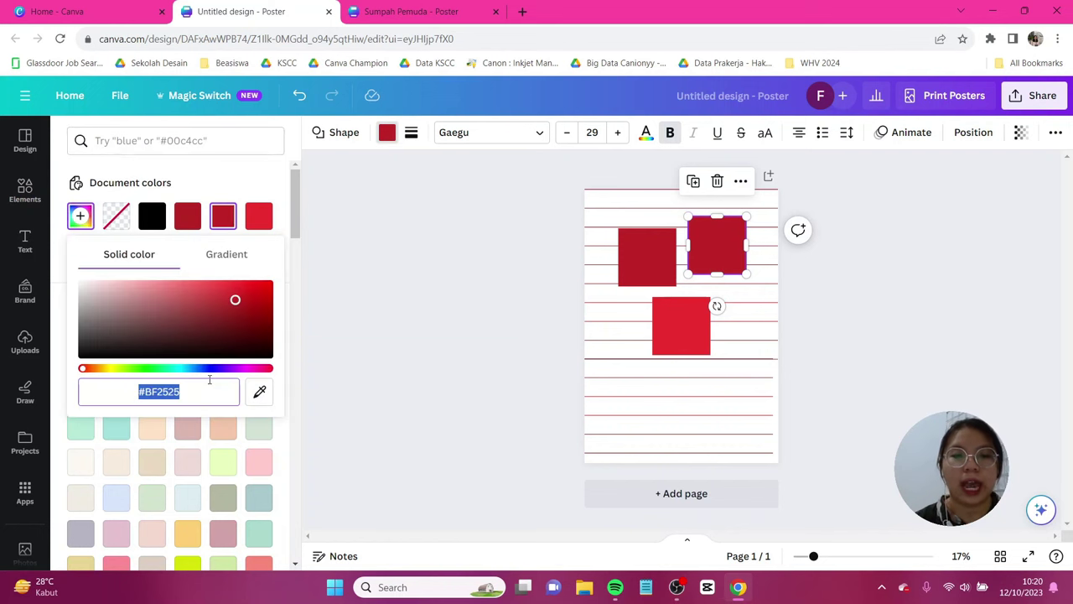
{"action": "type", "text": "#7C"}
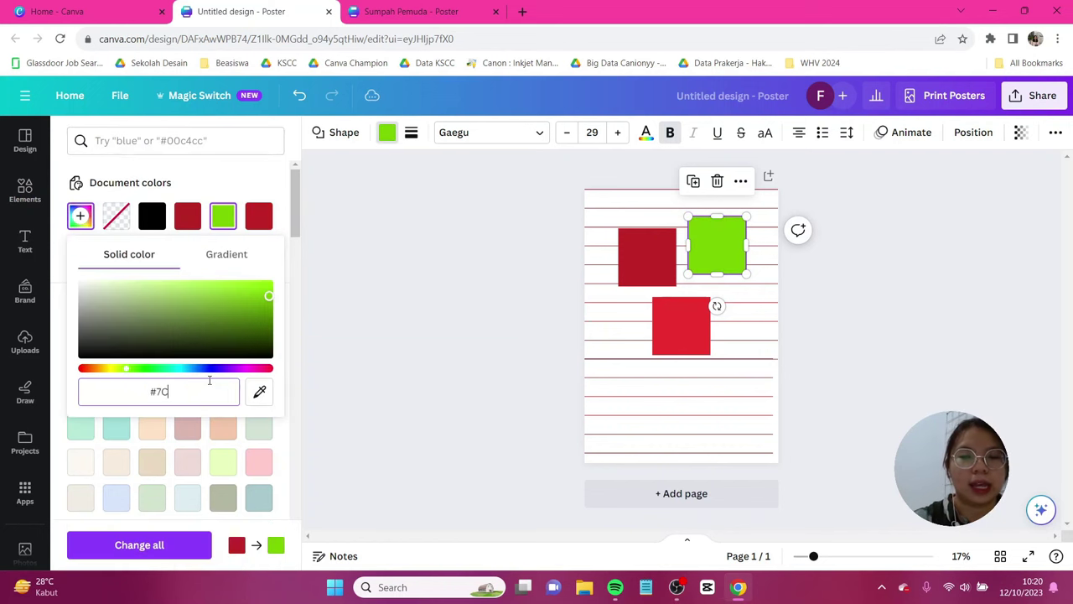
{"action": "type", "text": "0000"}
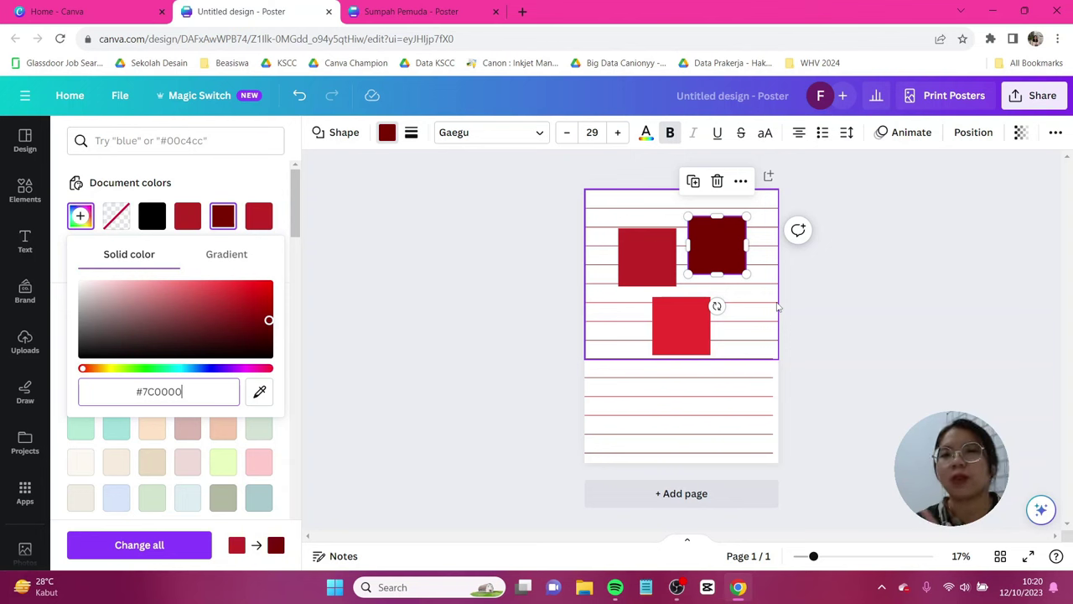
Flatten the three squares to one line spacing and align them edge to edge near the page top, from darkest to brightest red.
{"action": "left_click", "coordinate": [721, 252]}
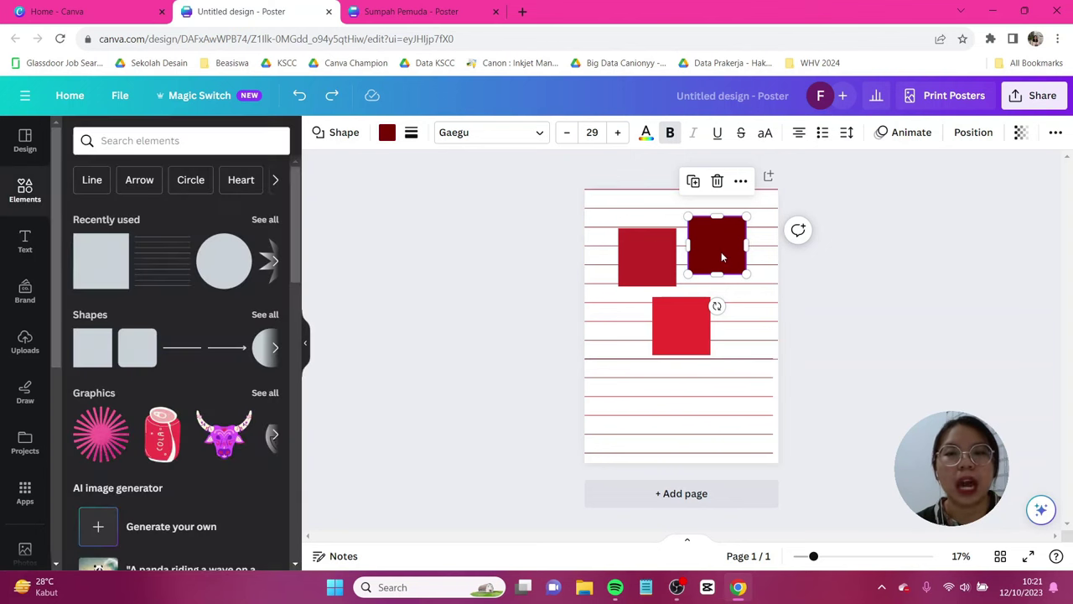
{"action": "left_click_drag", "start_coordinate": [721, 252], "coordinate": [685, 223]}
{"action": "left_click", "coordinate": [646, 255]}
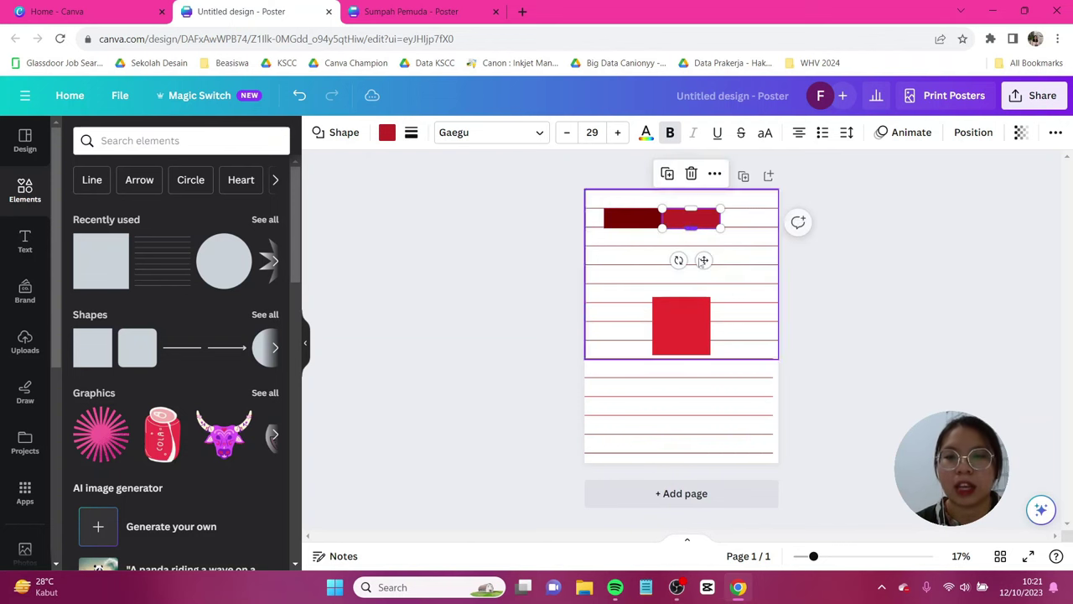
{"action": "left_click", "coordinate": [684, 333]}
{"action": "left_click_drag", "start_coordinate": [675, 340], "coordinate": [795, 246]}
{"action": "scroll", "coordinate": [771, 239], "scroll_direction": "up", "scroll_amount": 2}
{"action": "left_click", "coordinate": [875, 280]}
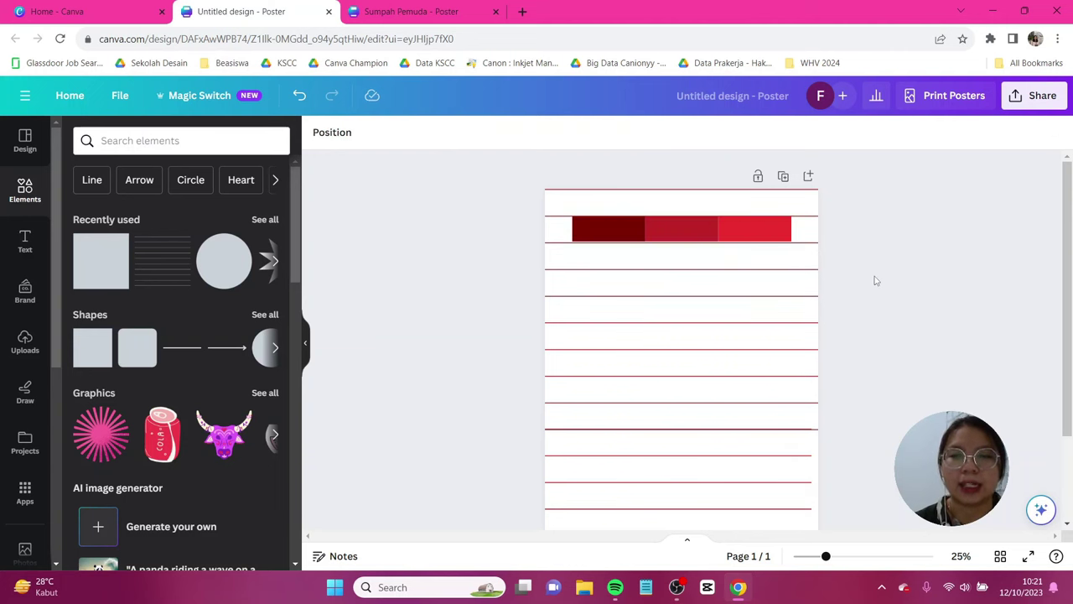
Round the corners of all three red blocks to 30 and set the brightest block flush against the middle one.
{"action": "left_click", "coordinate": [601, 235]}
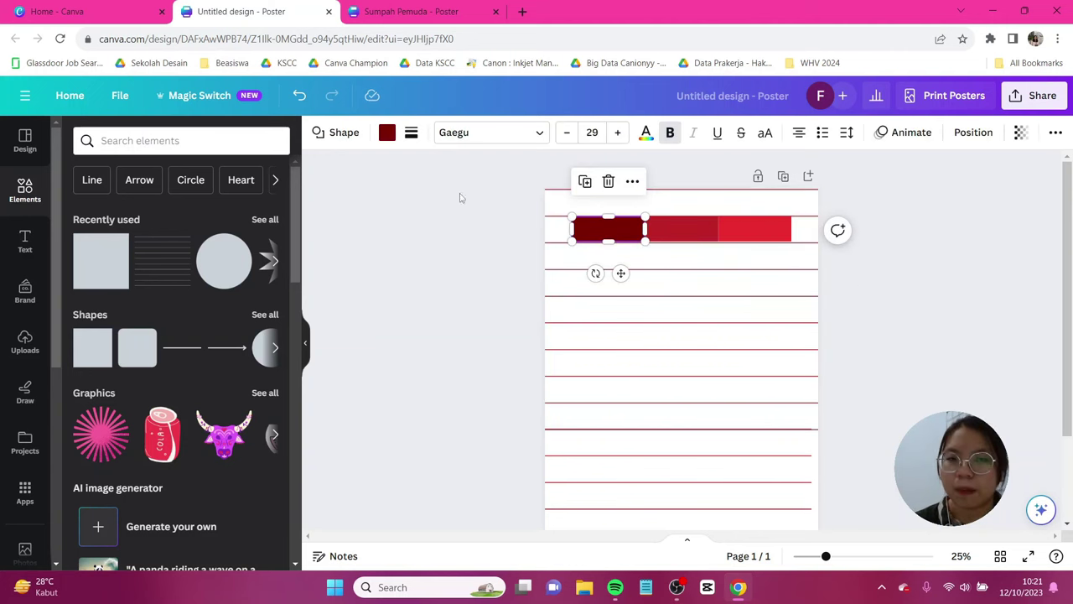
{"action": "left_click", "coordinate": [412, 141]}
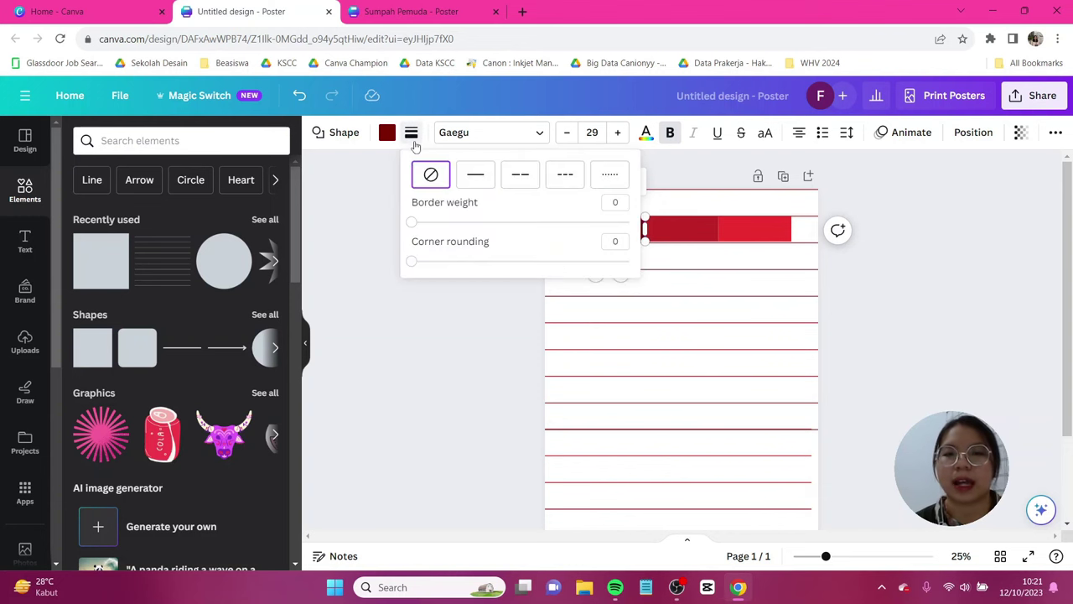
{"action": "left_click_drag", "start_coordinate": [463, 263], "coordinate": [477, 263]}
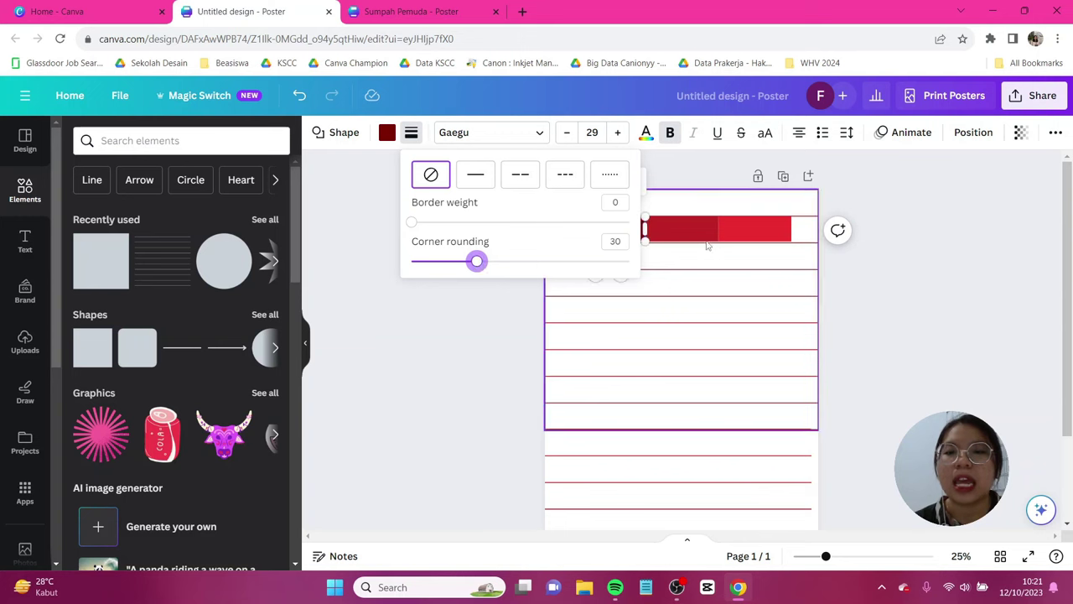
{"action": "left_click", "coordinate": [681, 228]}
{"action": "left_click", "coordinate": [412, 133]}
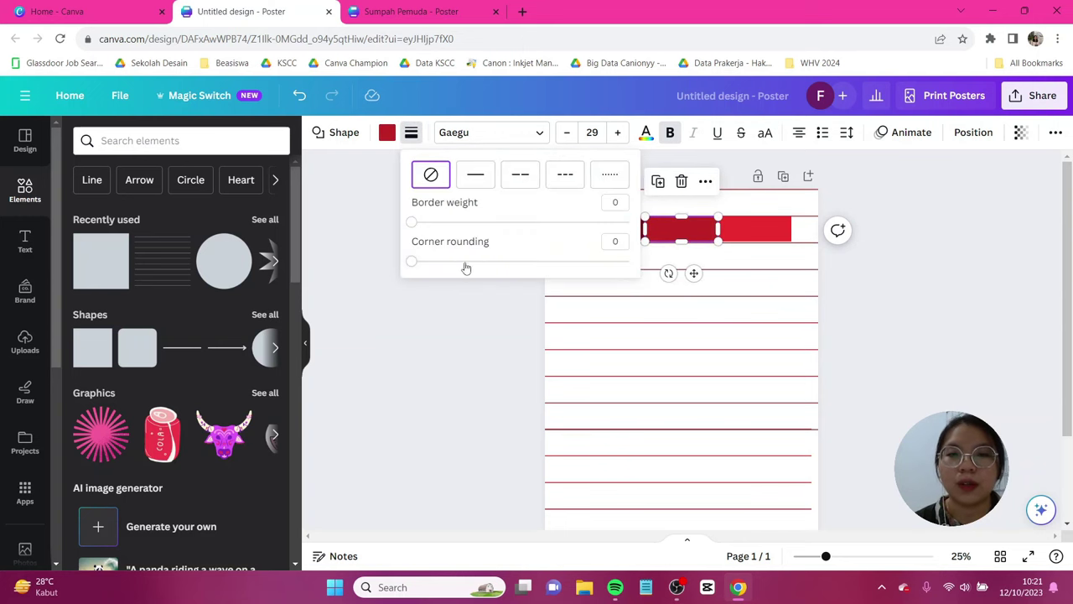
{"action": "left_click_drag", "start_coordinate": [465, 265], "coordinate": [476, 265]}
{"action": "key", "text": "Tab"}
{"action": "left_click", "coordinate": [416, 136]}
{"action": "left_click", "coordinate": [957, 322]}
{"action": "scroll", "coordinate": [957, 321], "scroll_direction": "up", "scroll_amount": 2}
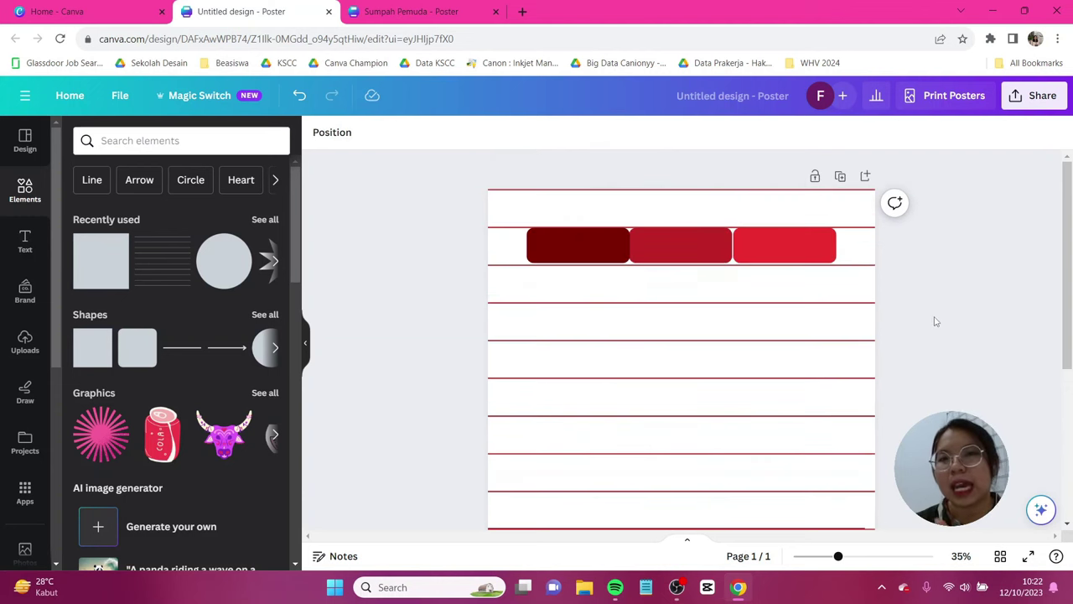
{"action": "left_click", "coordinate": [796, 232]}
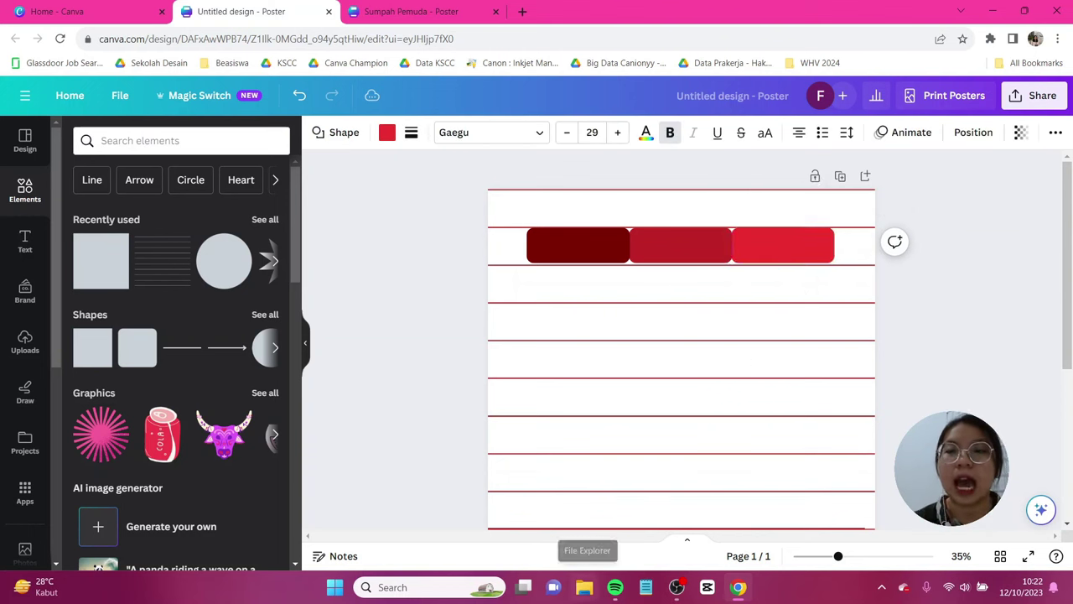
{"action": "left_click", "coordinate": [1000, 398]}
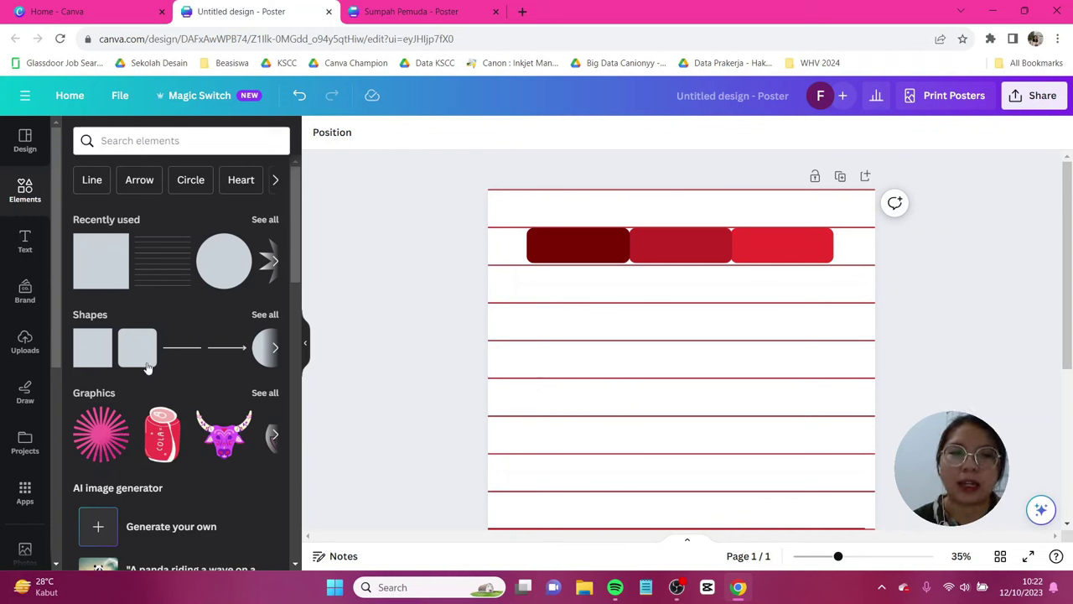
Add a square filled with #7C0000 and enlarge it into a tall panel spanning the three blocks and reaching near the page's lower edge.
{"action": "left_click", "coordinate": [96, 362]}
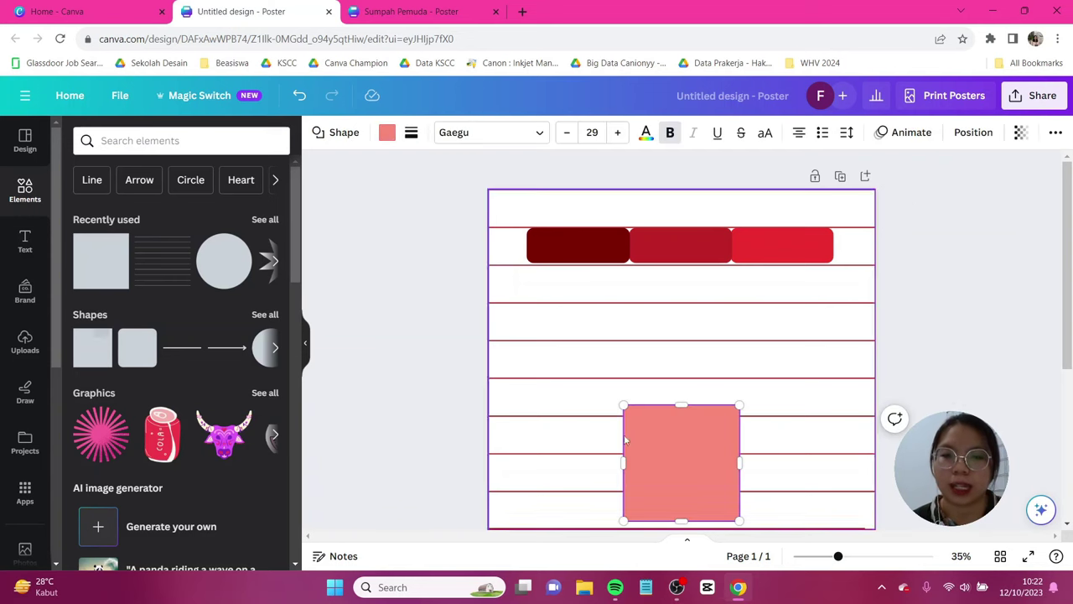
{"action": "left_click_drag", "start_coordinate": [651, 442], "coordinate": [585, 359]}
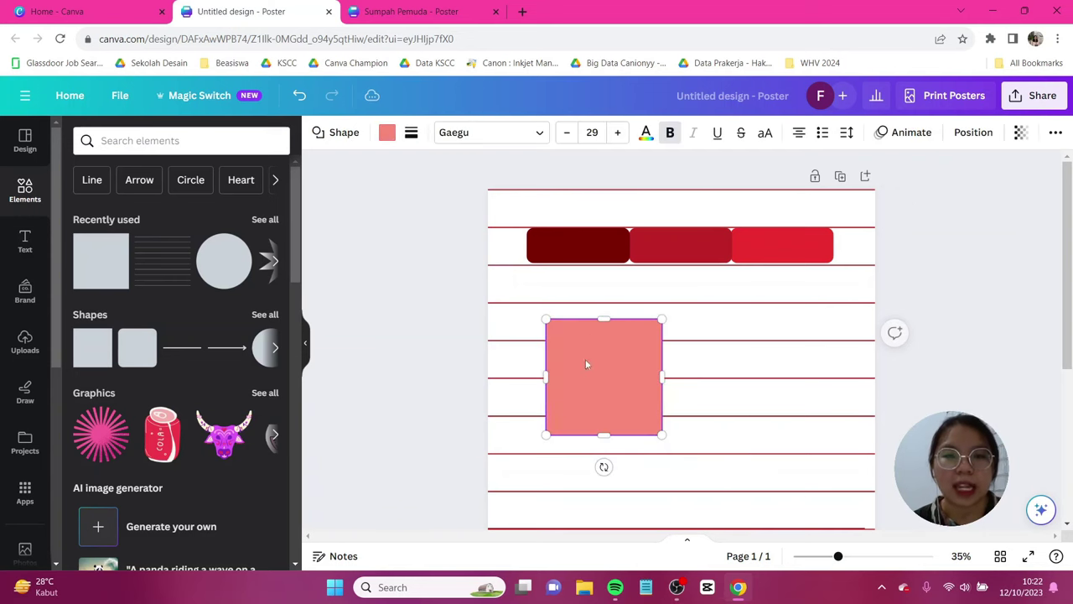
{"action": "left_click", "coordinate": [387, 133]}
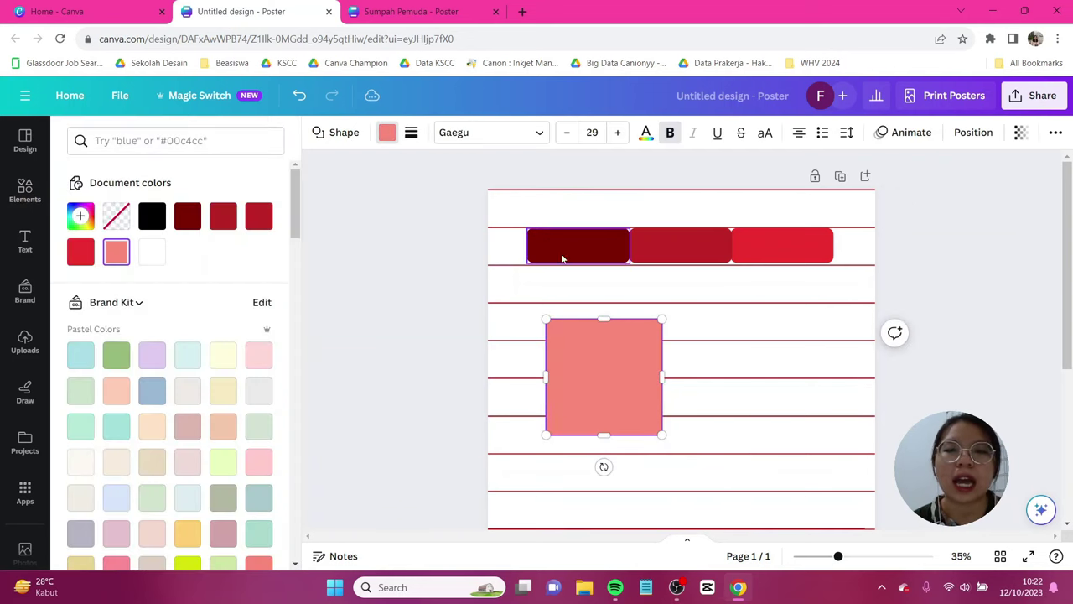
{"action": "left_click", "coordinate": [188, 219]}
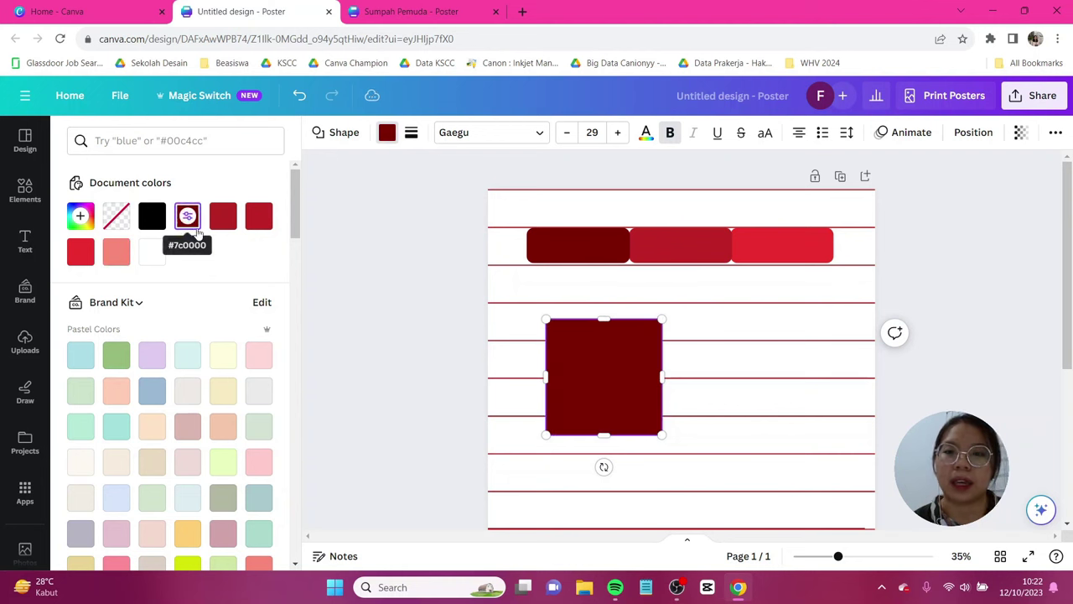
{"action": "left_click_drag", "start_coordinate": [606, 350], "coordinate": [837, 304]}
{"action": "left_click_drag", "start_coordinate": [691, 367], "coordinate": [691, 408]}
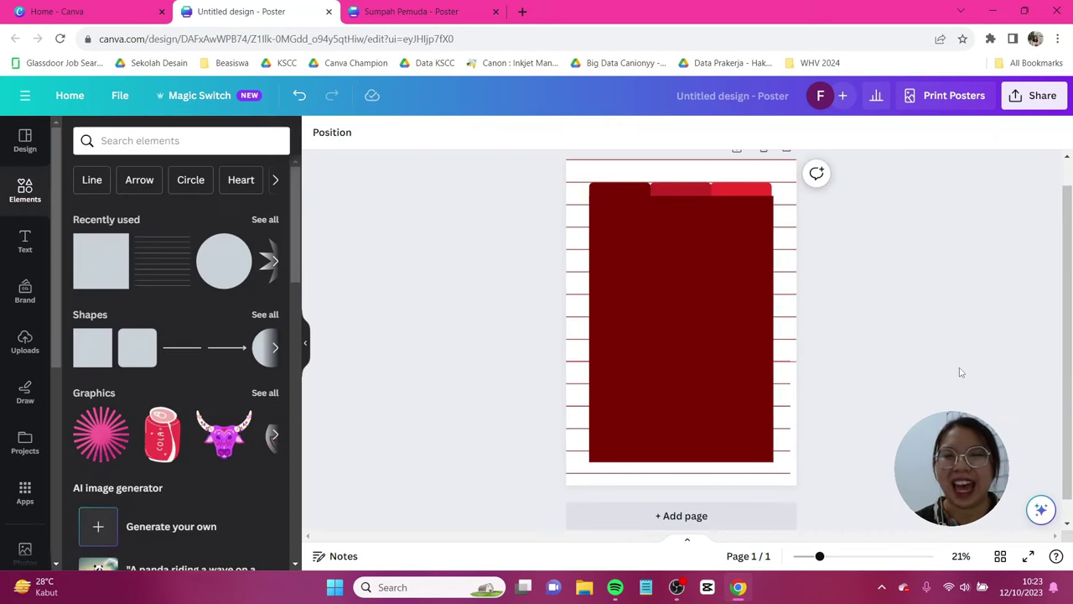
Round the corners of the large dark red panel and move it up slightly, centred over the lower part of the tabs.
{"action": "left_click", "coordinate": [738, 404]}
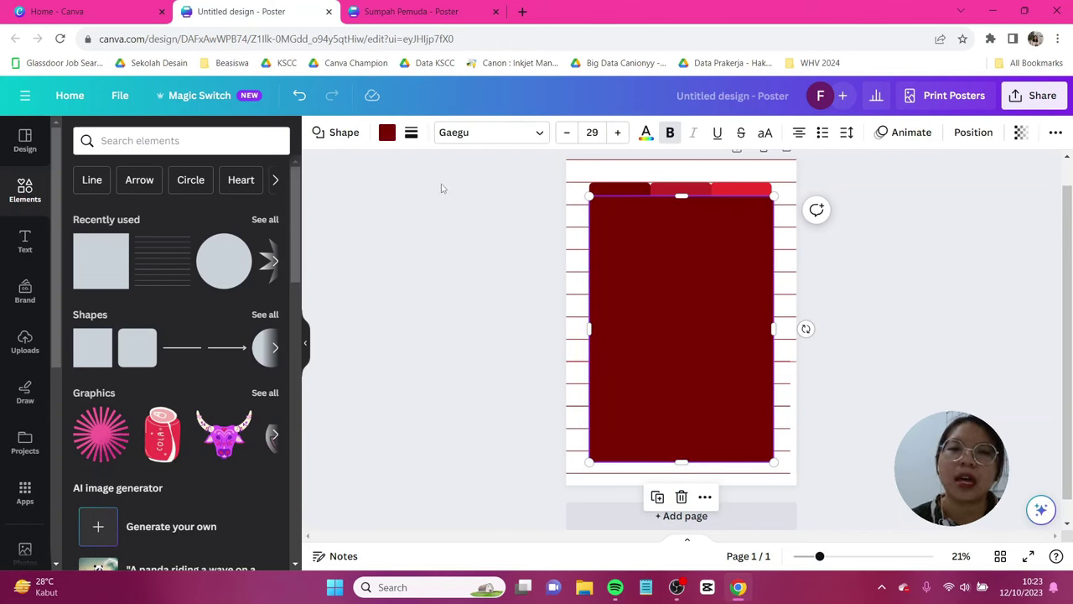
{"action": "left_click", "coordinate": [411, 132]}
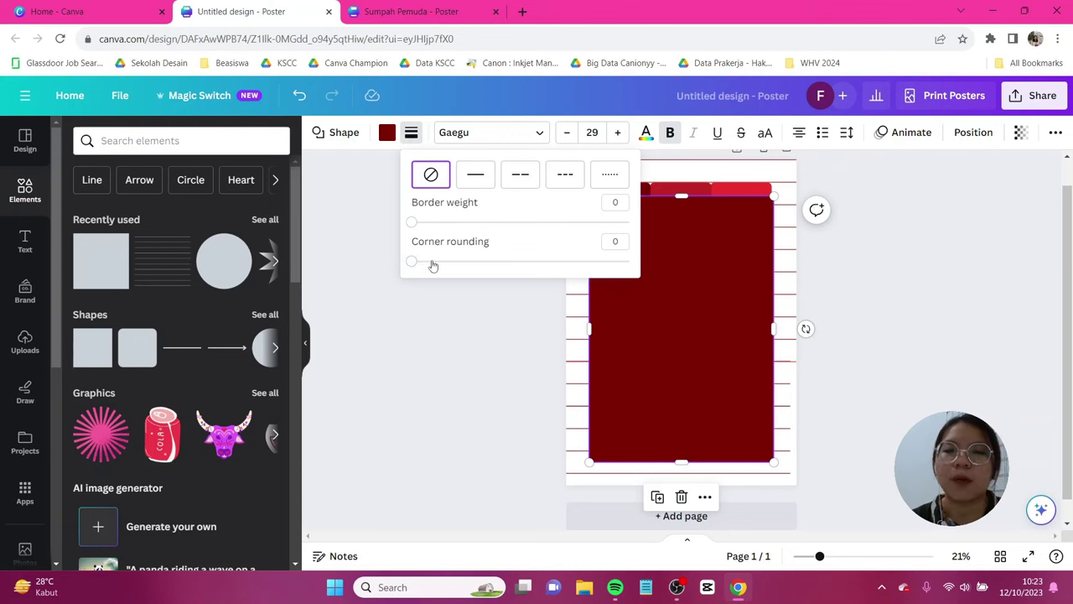
{"action": "left_click_drag", "start_coordinate": [432, 264], "coordinate": [518, 262]}
{"action": "scroll", "coordinate": [847, 362], "scroll_direction": "up", "scroll_amount": 2}
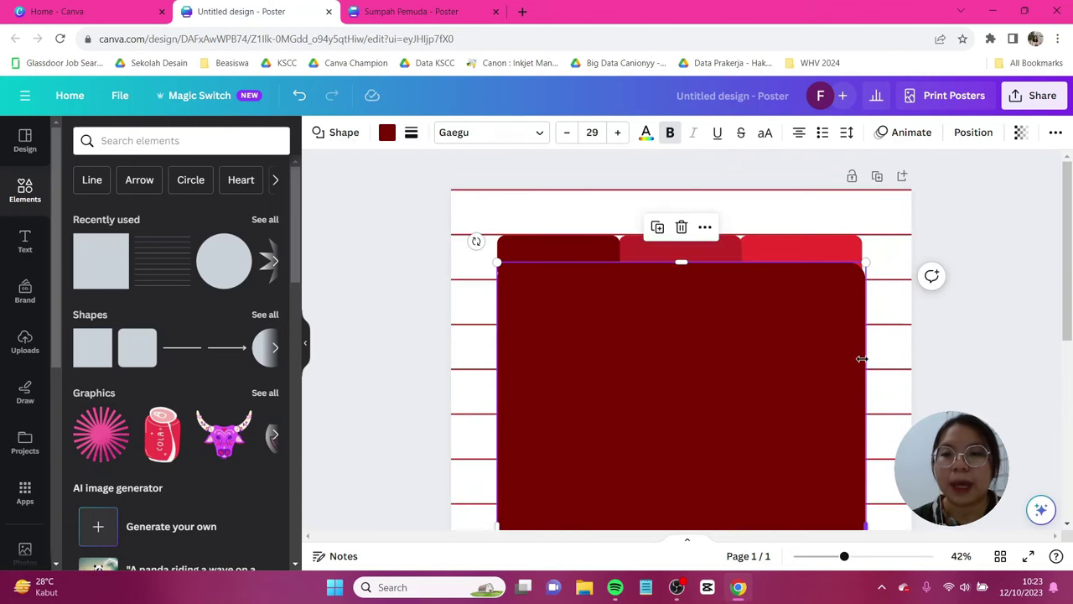
{"action": "left_click_drag", "start_coordinate": [862, 358], "coordinate": [799, 344]}
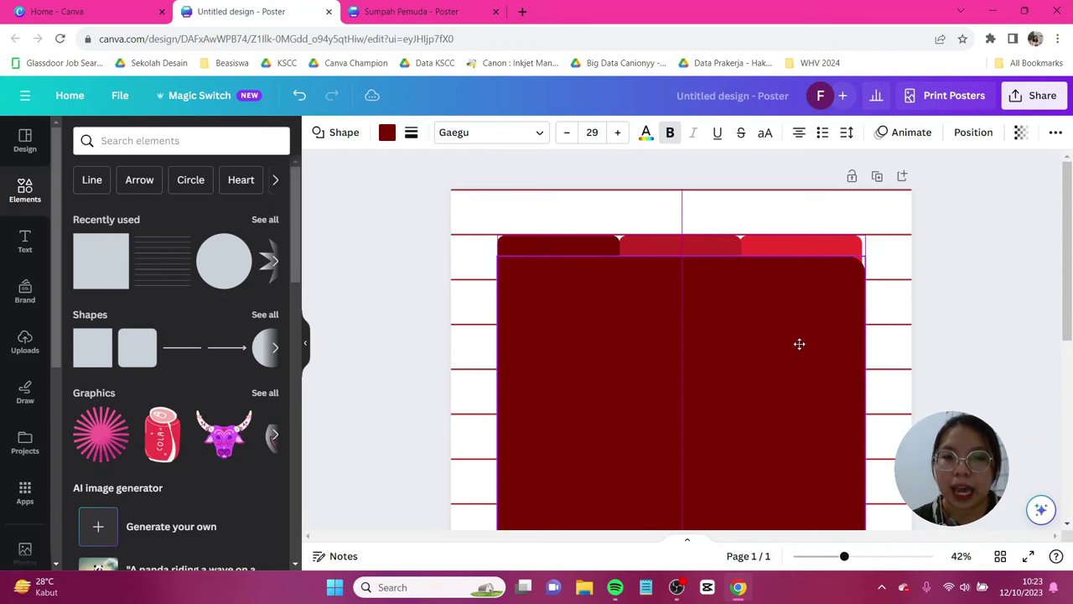
{"action": "left_click", "coordinate": [961, 352]}
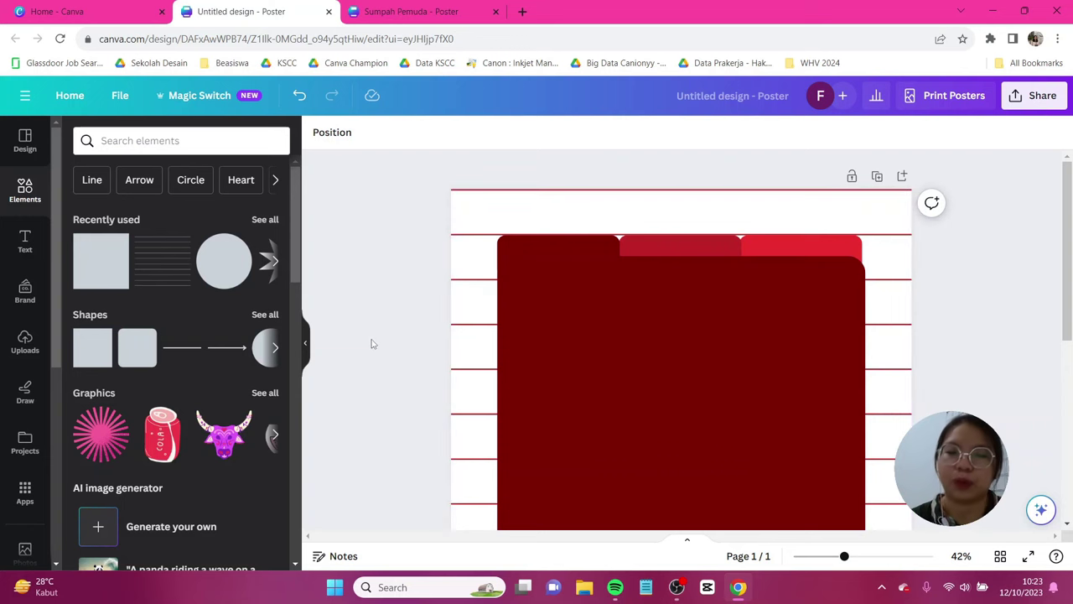
Add a white subheading reading "Sumpah Pemuda" and position it on the darkest tab above the large panel.
{"action": "scroll", "coordinate": [978, 358], "scroll_direction": "down", "scroll_amount": 3}
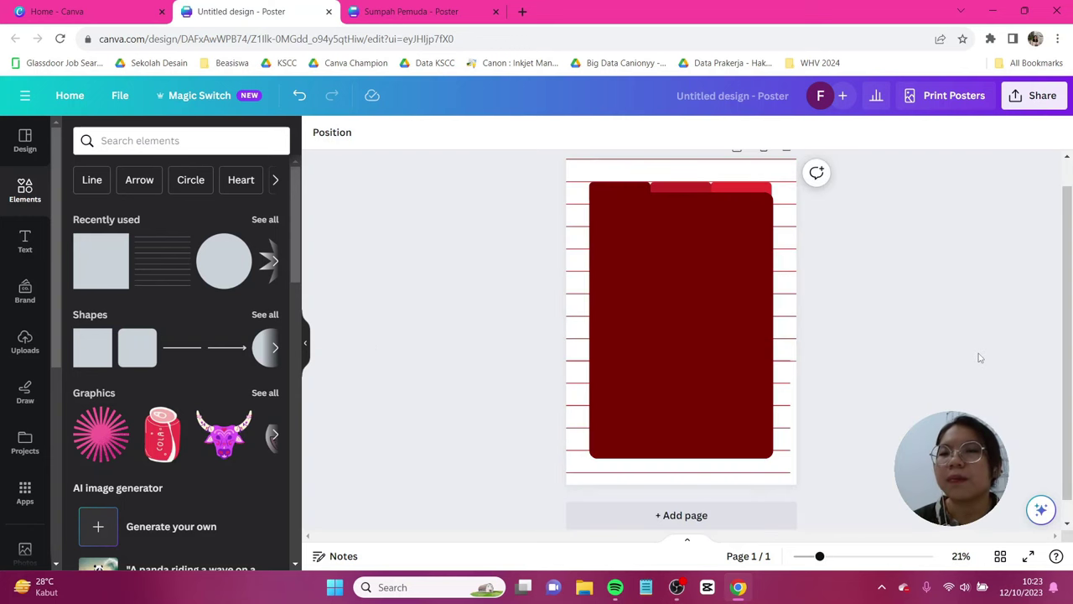
{"action": "scroll", "coordinate": [979, 359], "scroll_direction": "up", "scroll_amount": 2}
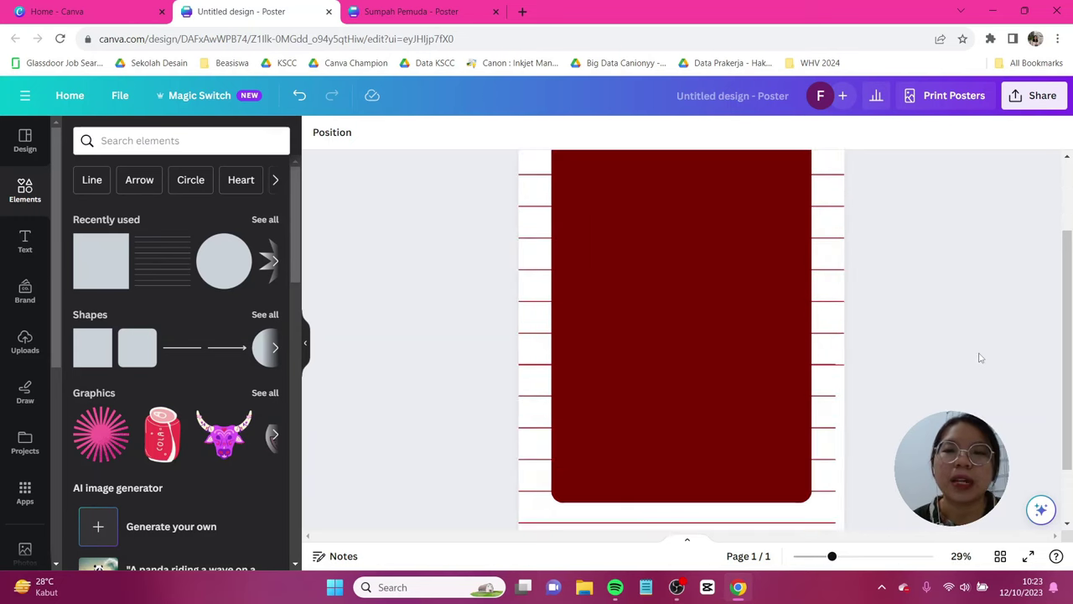
{"action": "scroll", "coordinate": [974, 355], "scroll_direction": "up", "scroll_amount": 2}
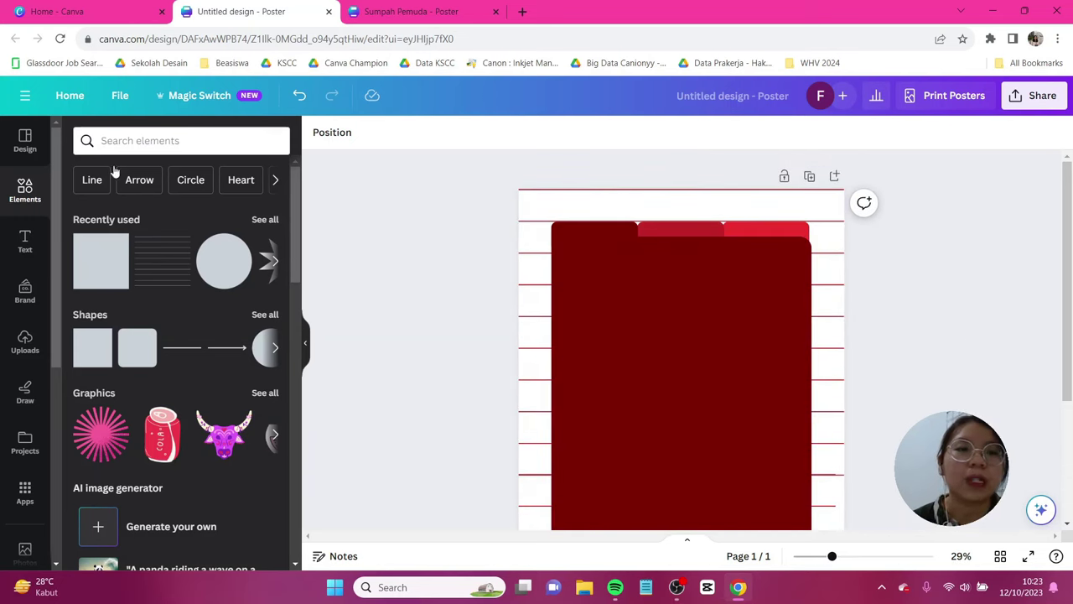
{"action": "left_click", "coordinate": [18, 248]}
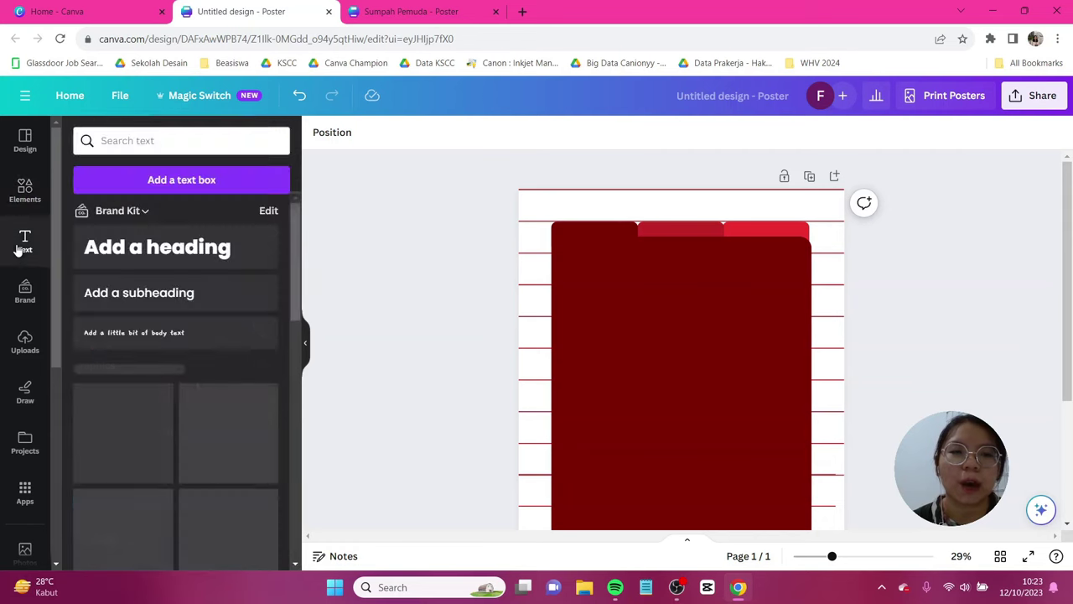
{"action": "left_click", "coordinate": [127, 297]}
{"action": "key", "text": "ctrl+z"}
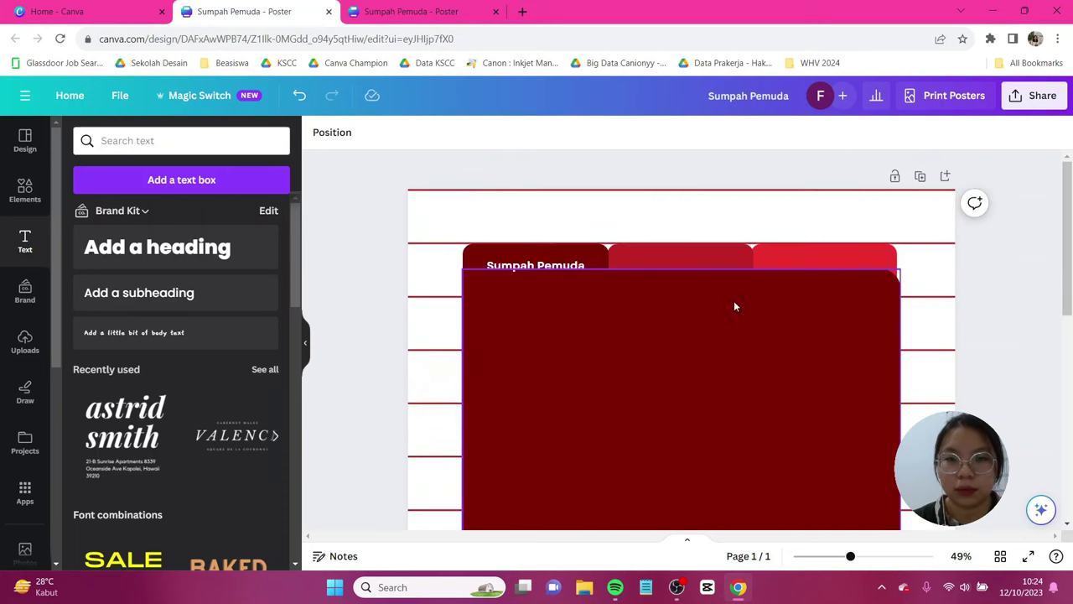
{"action": "left_click", "coordinate": [688, 280]}
{"action": "left_click", "coordinate": [527, 259]}
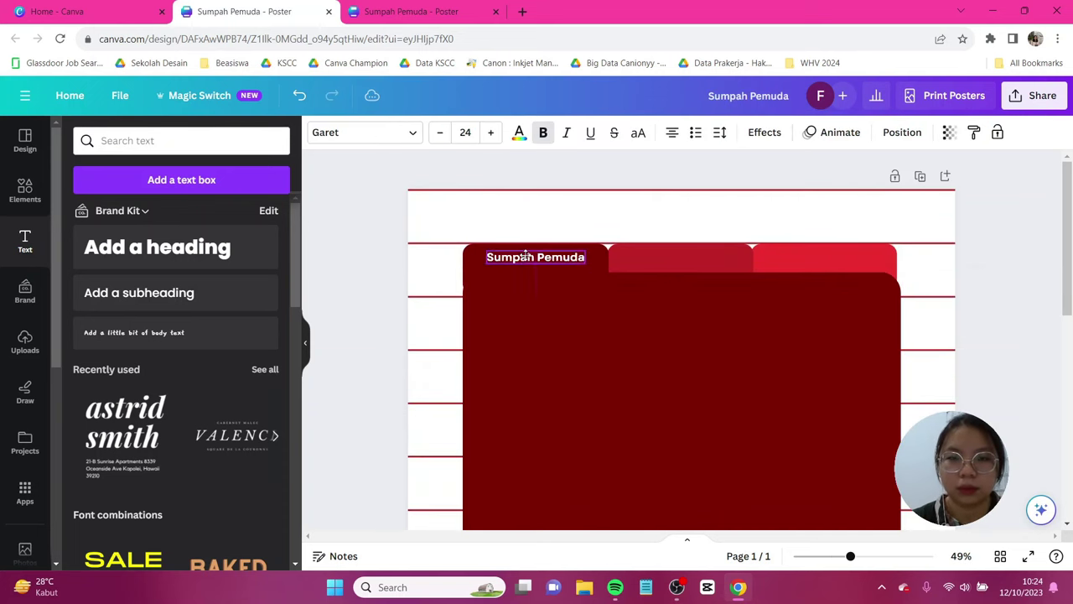
Duplicate the tab label onto the other two tabs and change the copies to "G30SPKI" and "Kemerdekaan RI".
{"action": "key", "text": "ctrl+d"}
{"action": "left_click_drag", "start_coordinate": [527, 259], "coordinate": [839, 257]}
{"action": "double_click", "coordinate": [695, 263]}
{"action": "type", "text": "G30SPKI"}
{"action": "key", "text": "ctrl+a"}
{"action": "type", "text": "Kemerdekaan"}
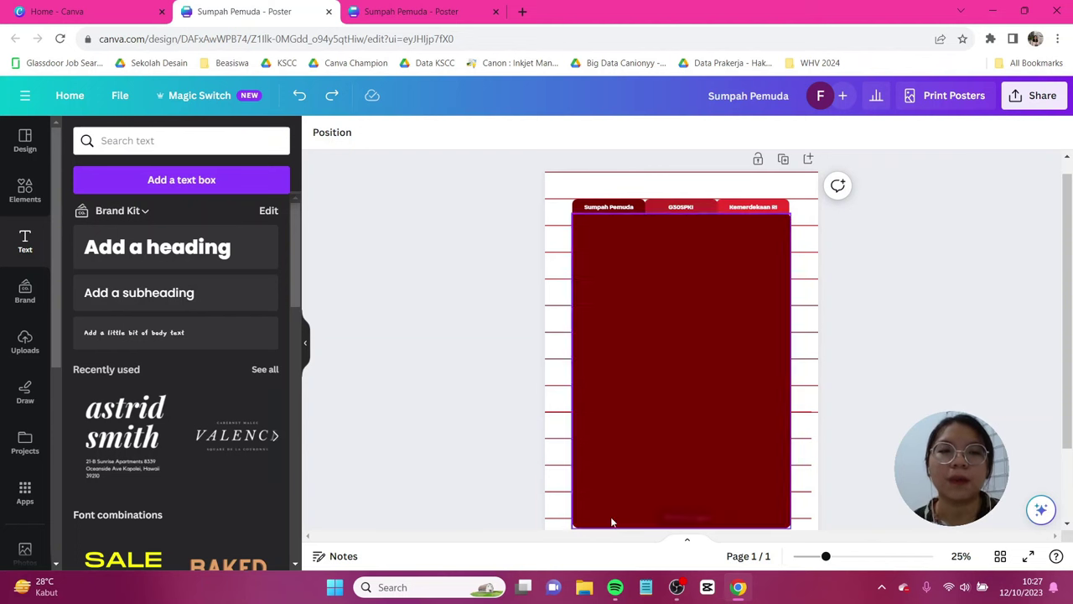
Add a heading reading "SUMPAH" on the dark red panel and set its font to Seymour One.
{"action": "left_click", "coordinate": [109, 260]}
{"action": "key", "text": "Caps_Lock"}
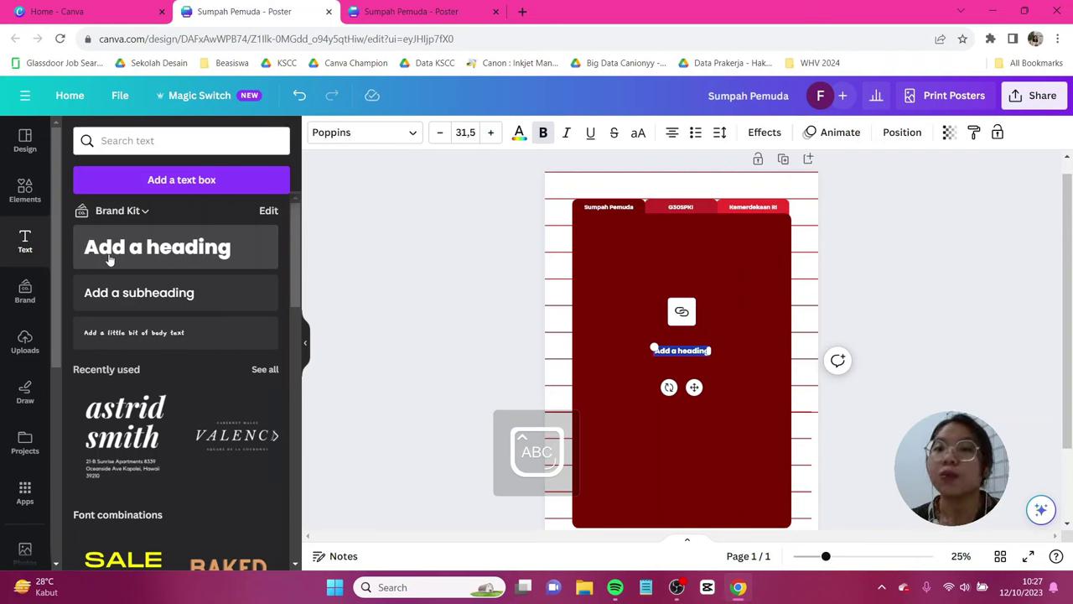
{"action": "type", "text": "SUMPAH"}
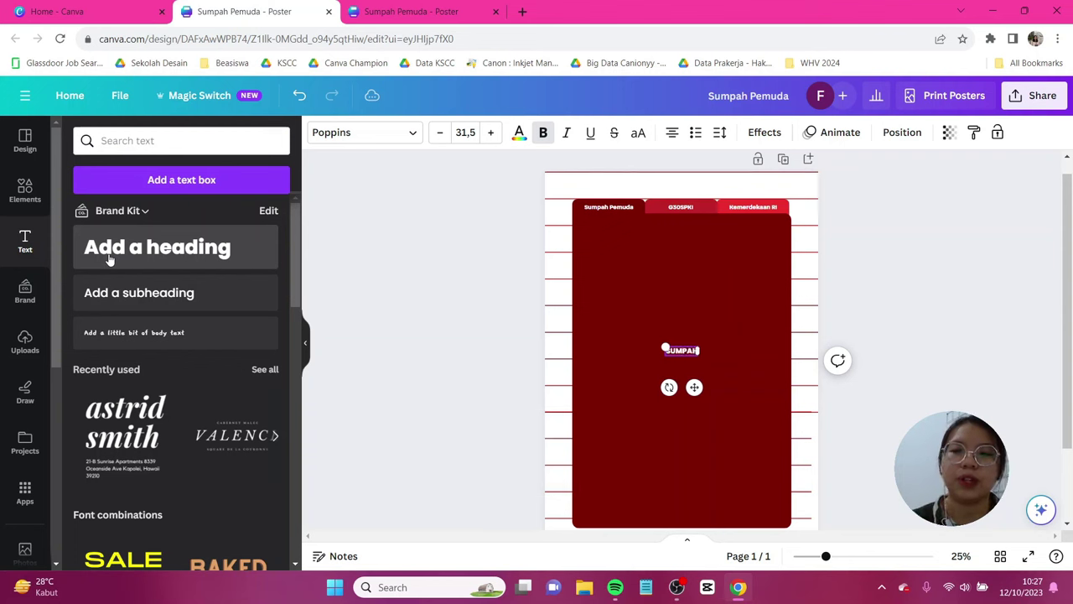
{"action": "key", "text": "ctrl+a"}
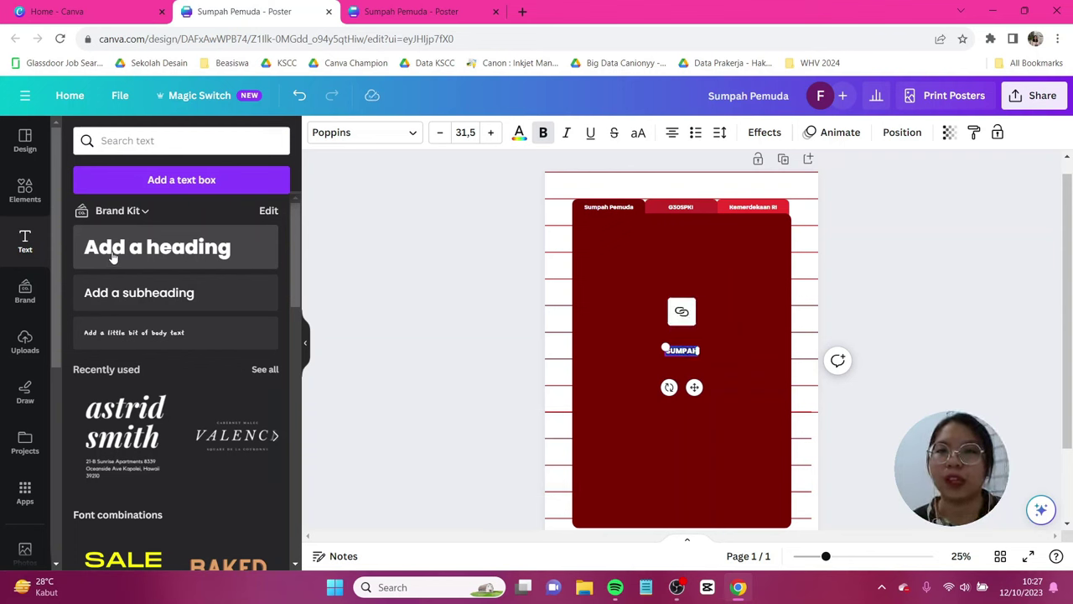
{"action": "left_click", "coordinate": [369, 134]}
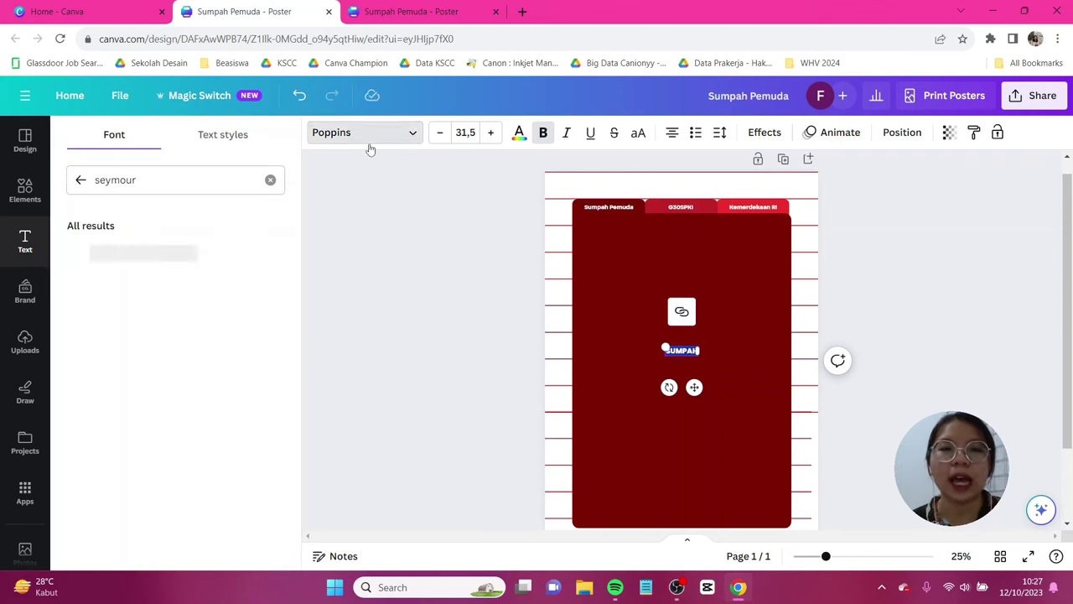
{"action": "left_click", "coordinate": [185, 180]}
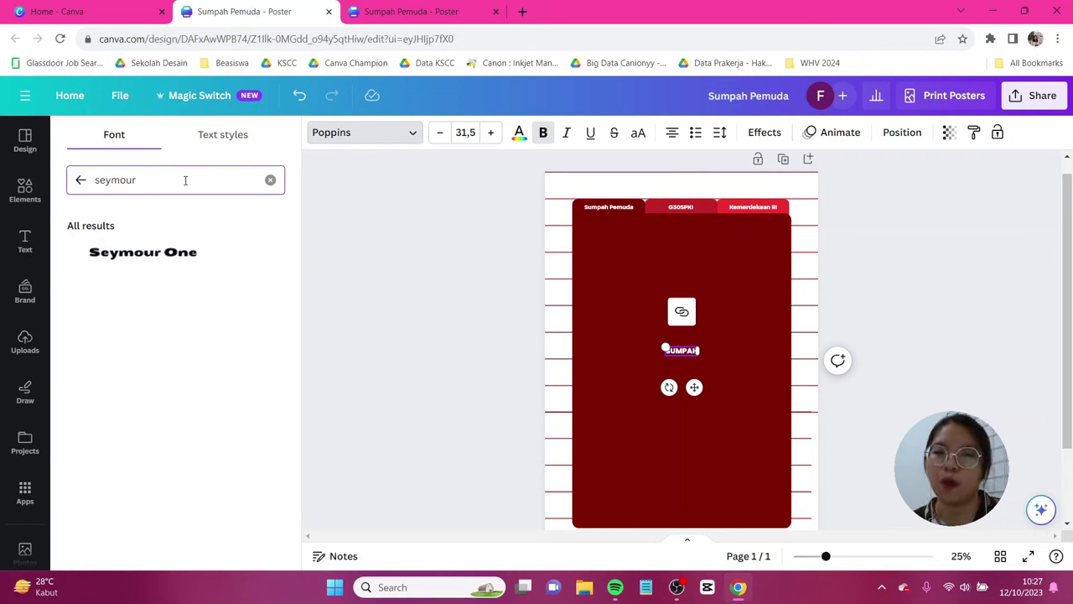
{"action": "left_click", "coordinate": [200, 254]}
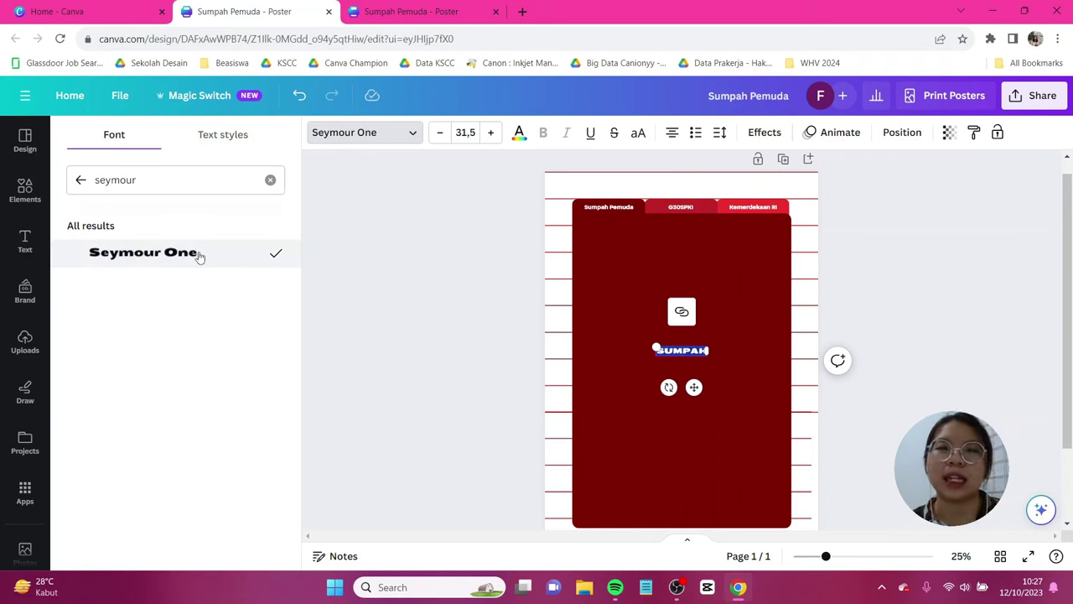
{"action": "left_click", "coordinate": [445, 265]}
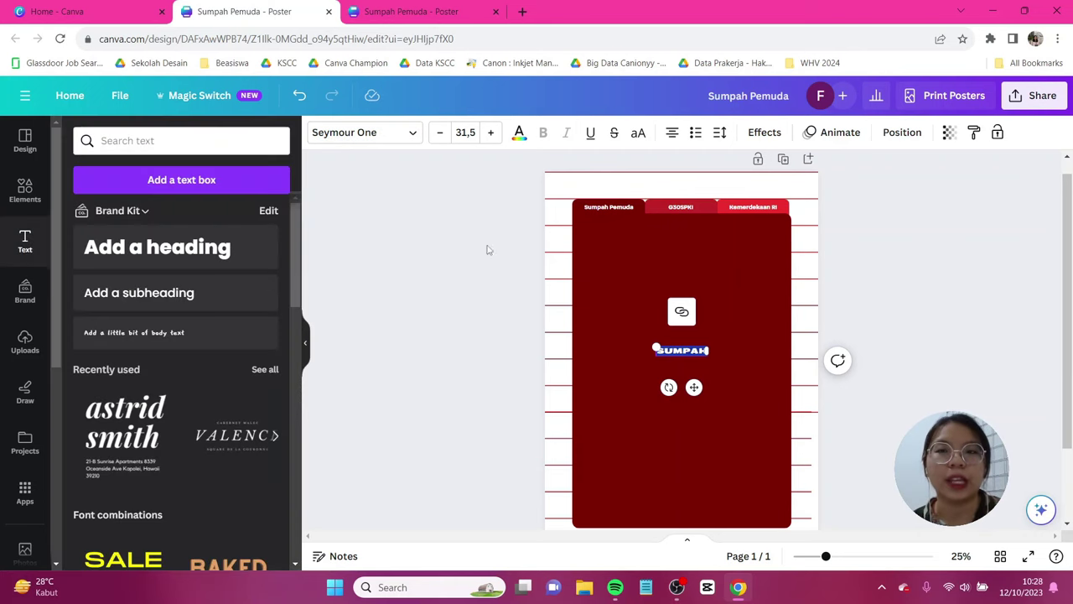
Give the SUMPAH heading an Outline effect with thickness 200 in the bright red document colour.
{"action": "left_click", "coordinate": [764, 131]}
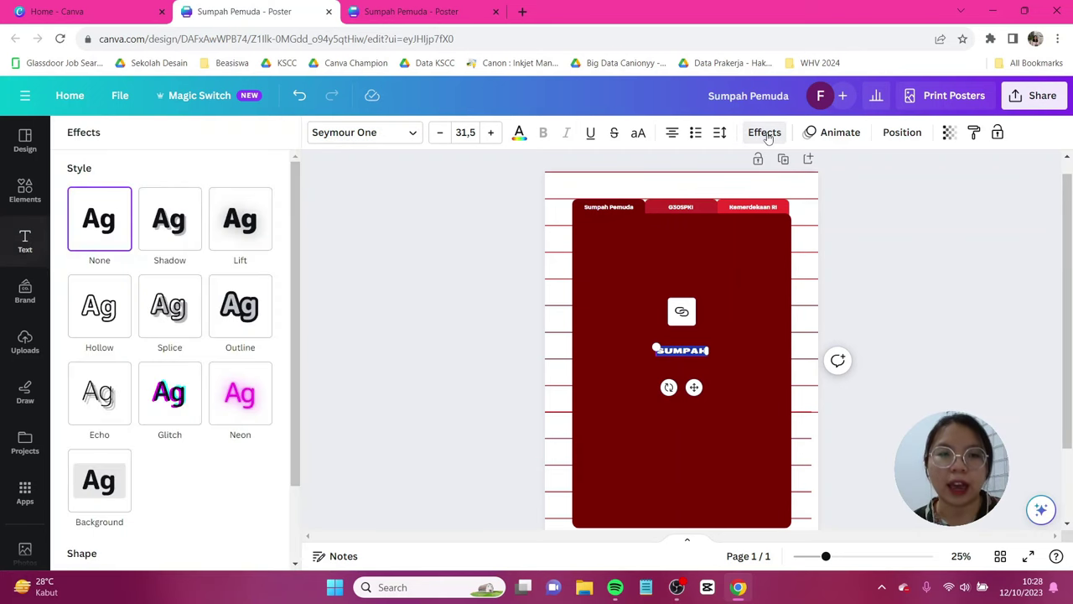
{"action": "left_click", "coordinate": [251, 312]}
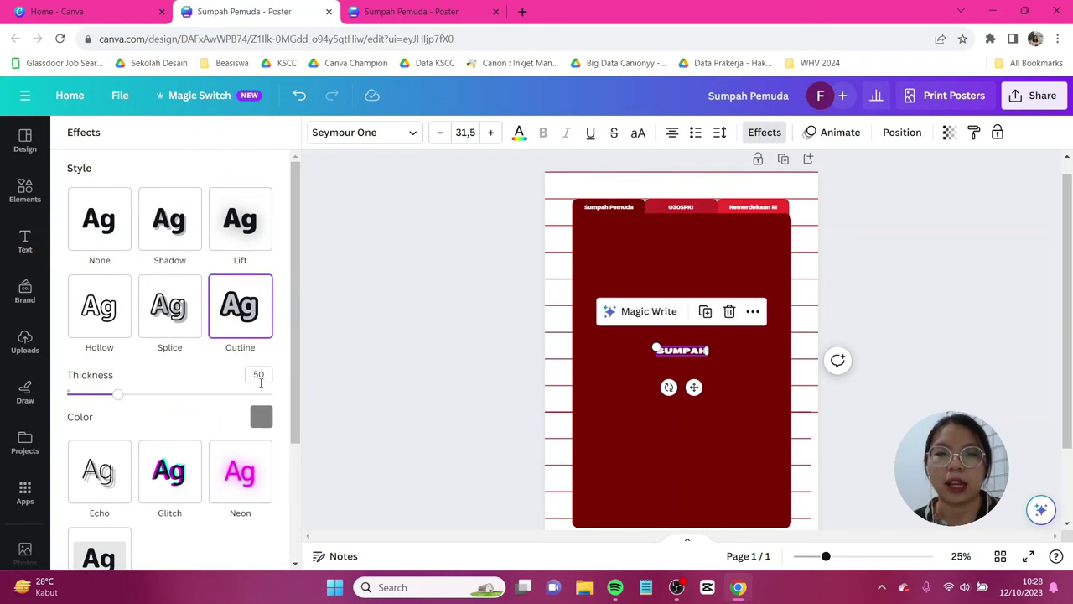
{"action": "left_click_drag", "start_coordinate": [162, 400], "coordinate": [285, 390]}
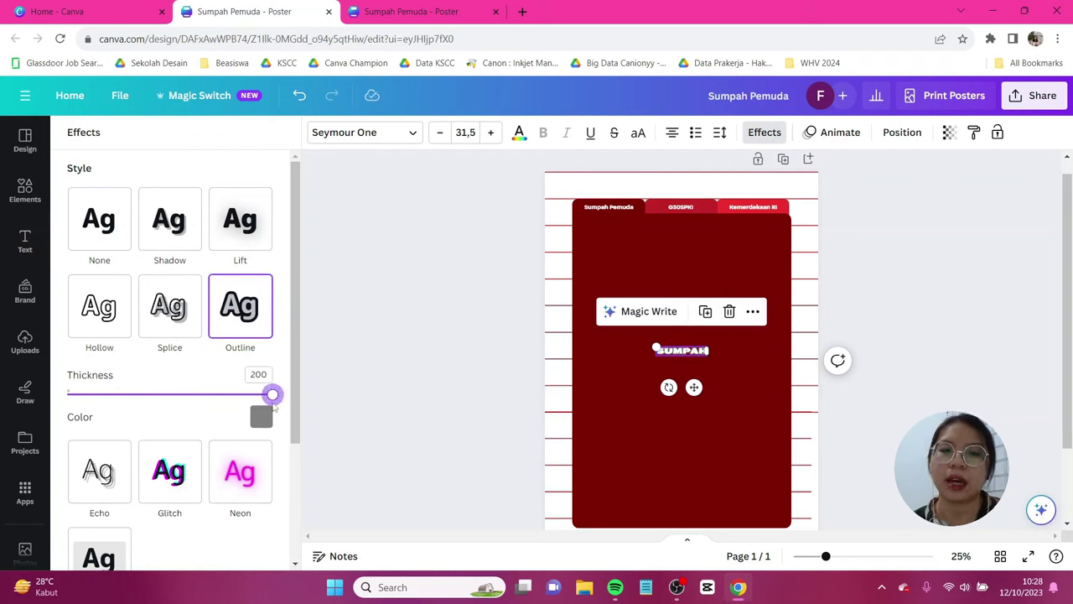
{"action": "left_click", "coordinate": [261, 417]}
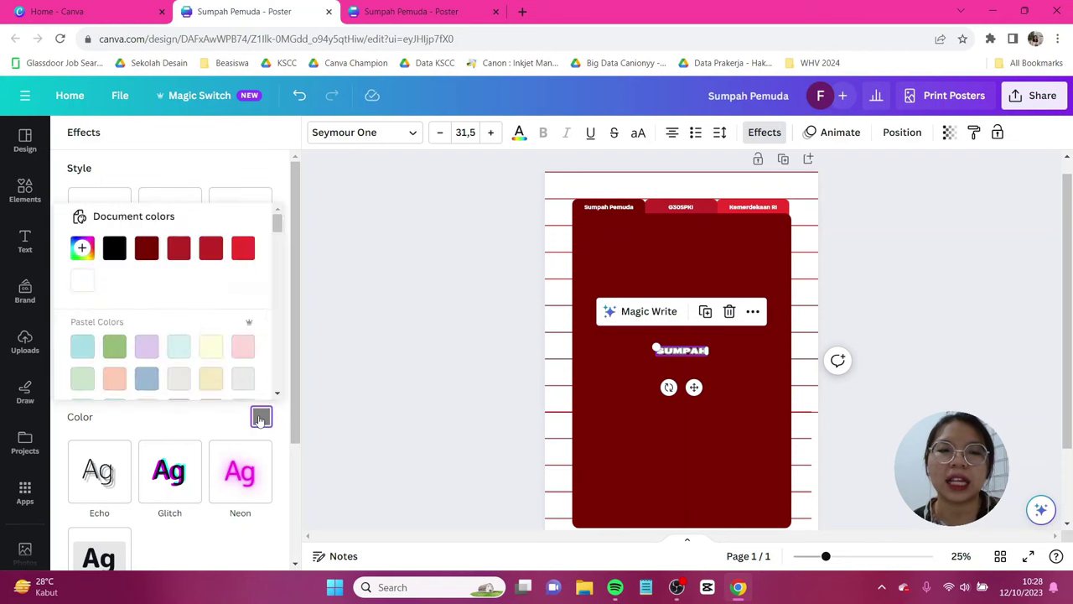
{"action": "left_click", "coordinate": [243, 250]}
Enlarge the SUMPAH heading to font size 106, centre it on the panel and place a duplicate reading "PEMUDA" directly beneath it.
{"action": "left_click_drag", "start_coordinate": [710, 355], "coordinate": [827, 395]}
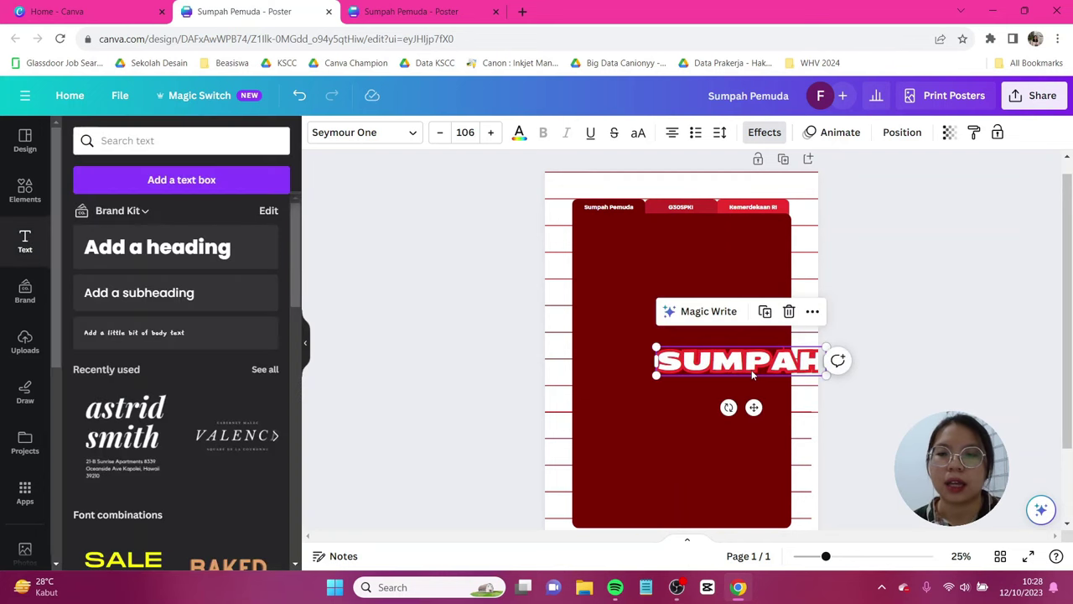
{"action": "left_click_drag", "start_coordinate": [752, 370], "coordinate": [699, 334]}
{"action": "key", "text": "ctrl+d"}
{"action": "double_click", "coordinate": [699, 334]}
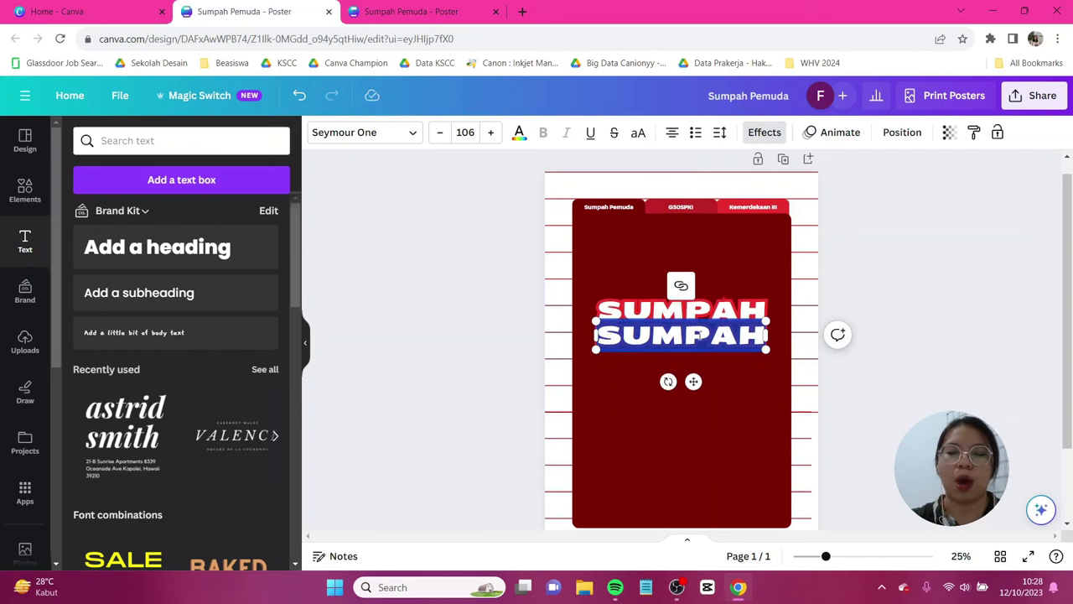
{"action": "type", "text": "PEMUDA"}
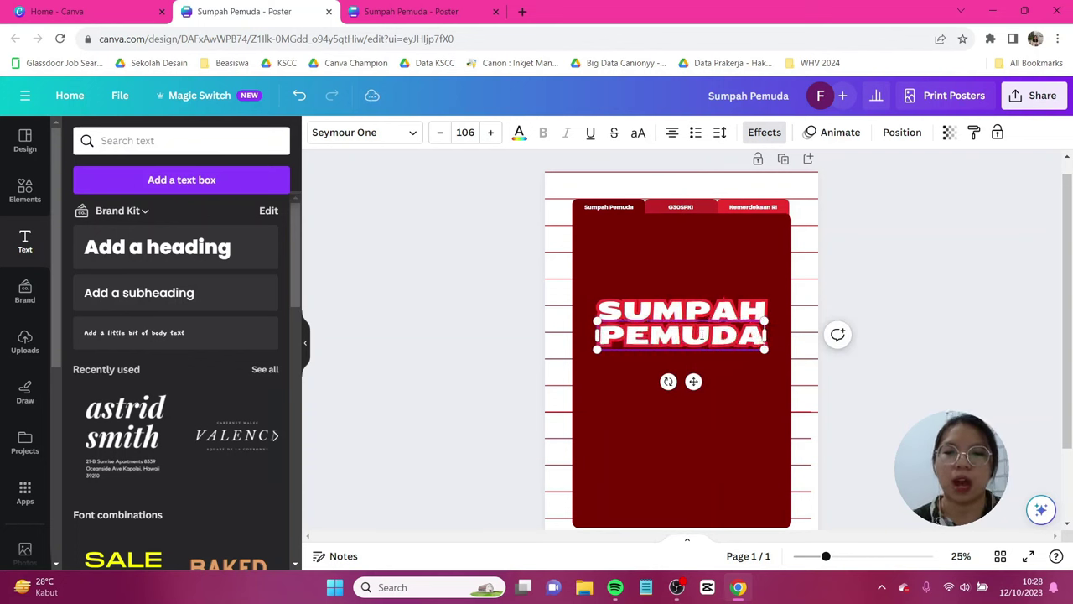
Group both heading lines, scale them down to font size 93.4 and tilt them slightly upward in the panel's upper right corner.
{"action": "left_click", "coordinate": [703, 334], "text": "shift"}
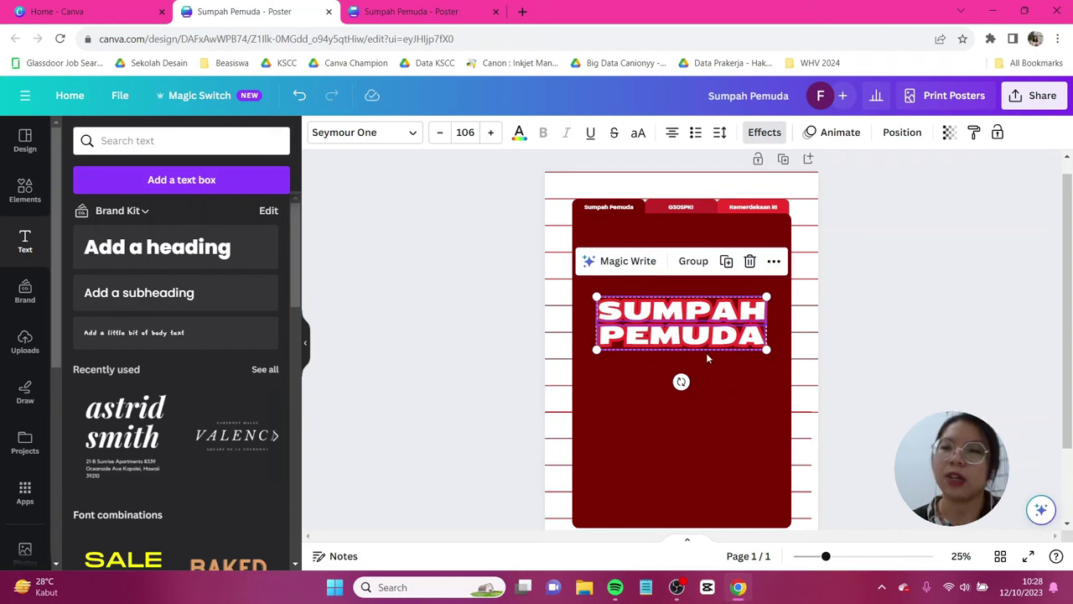
{"action": "left_click", "coordinate": [692, 260]}
{"action": "left_click_drag", "start_coordinate": [772, 297], "coordinate": [756, 305]}
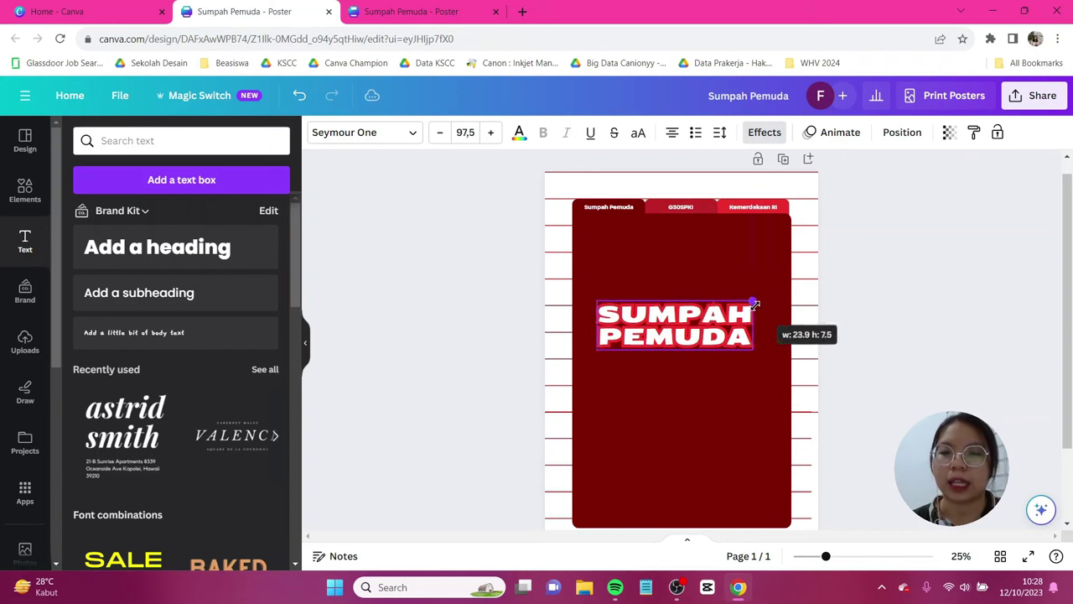
{"action": "left_click_drag", "start_coordinate": [706, 336], "coordinate": [736, 260]}
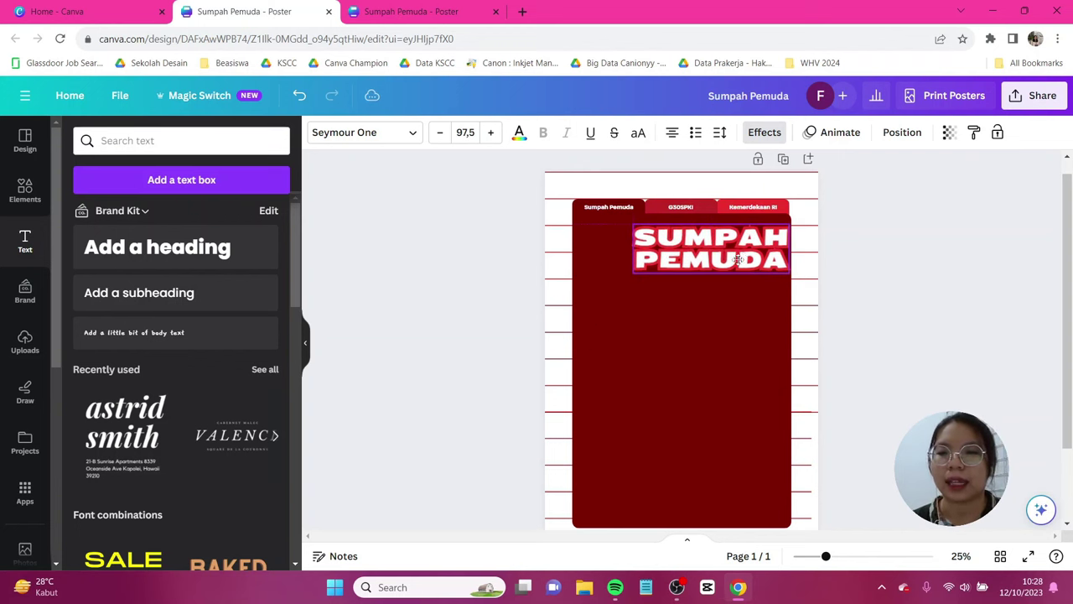
{"action": "left_click_drag", "start_coordinate": [707, 307], "coordinate": [707, 310]}
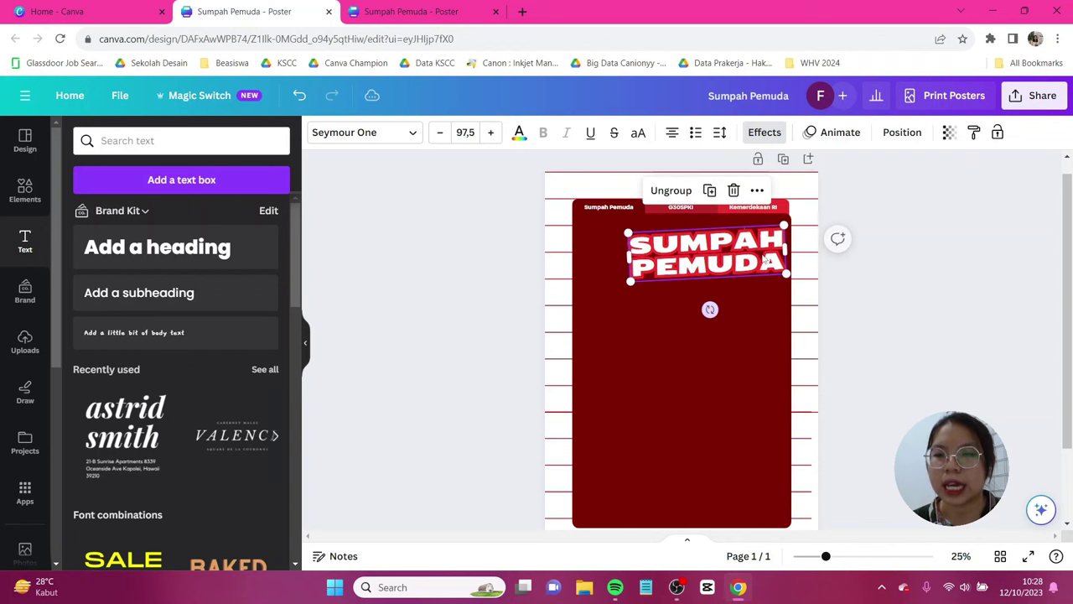
{"action": "left_click_drag", "start_coordinate": [785, 224], "coordinate": [779, 228]}
{"action": "left_click_drag", "start_coordinate": [746, 271], "coordinate": [752, 268]}
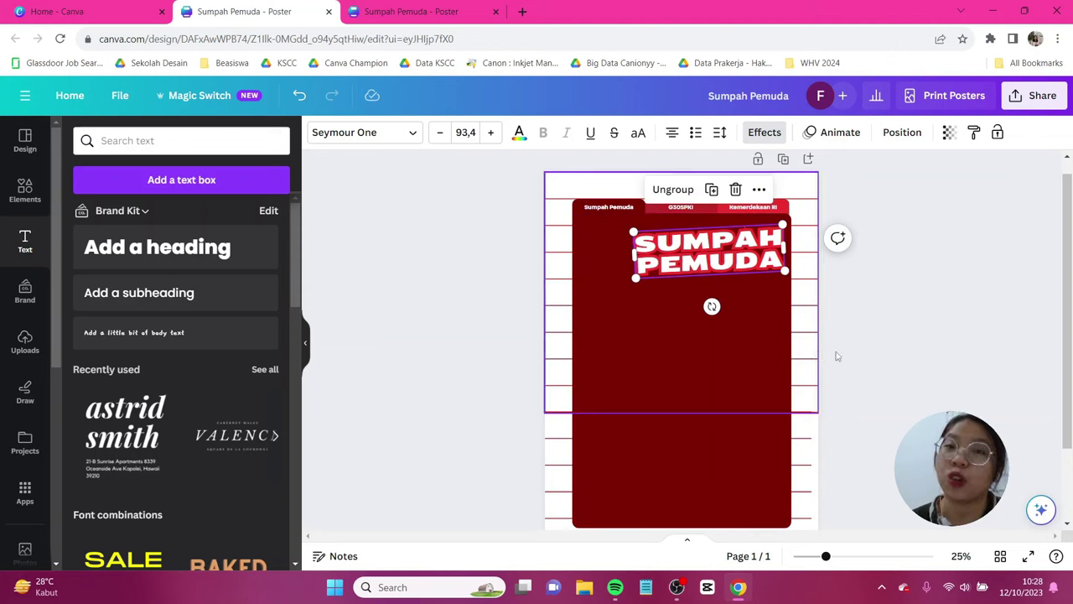
{"action": "left_click", "coordinate": [911, 366]}
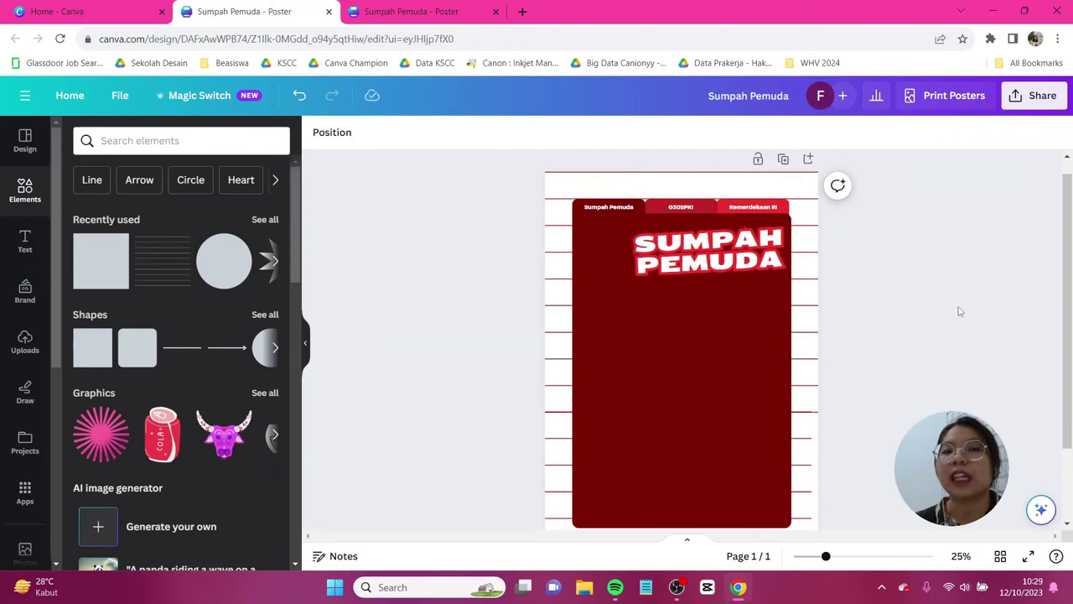
Search the elements library for "RISOGRAPH PRINT TEEN" and limit the results to graphics.
{"action": "left_click", "coordinate": [214, 140]}
{"action": "type", "text": "RIS"}
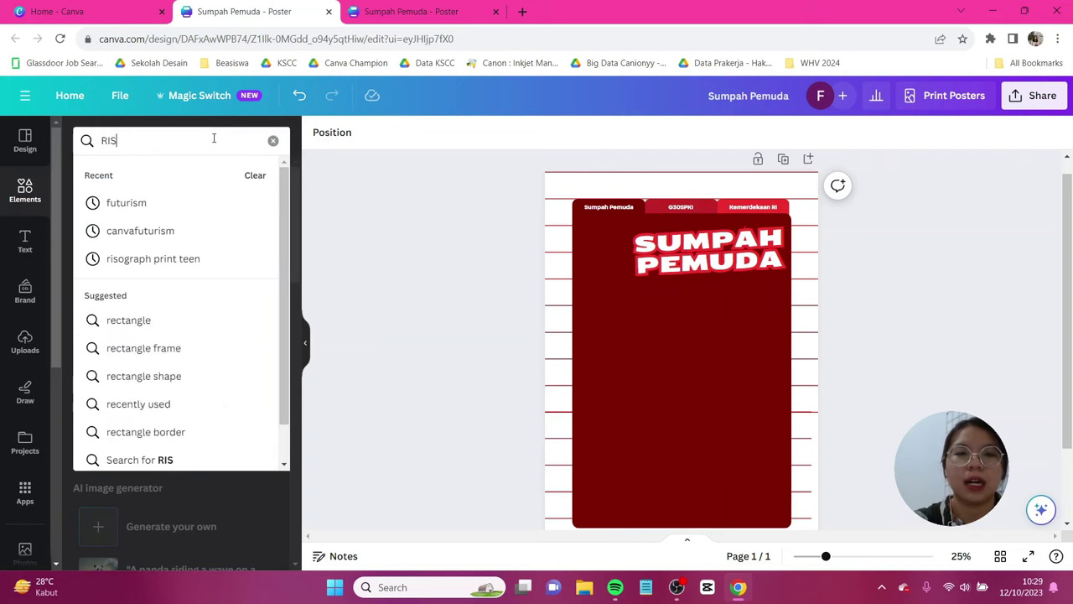
{"action": "type", "text": "OGRAPH PRINT TEE"}
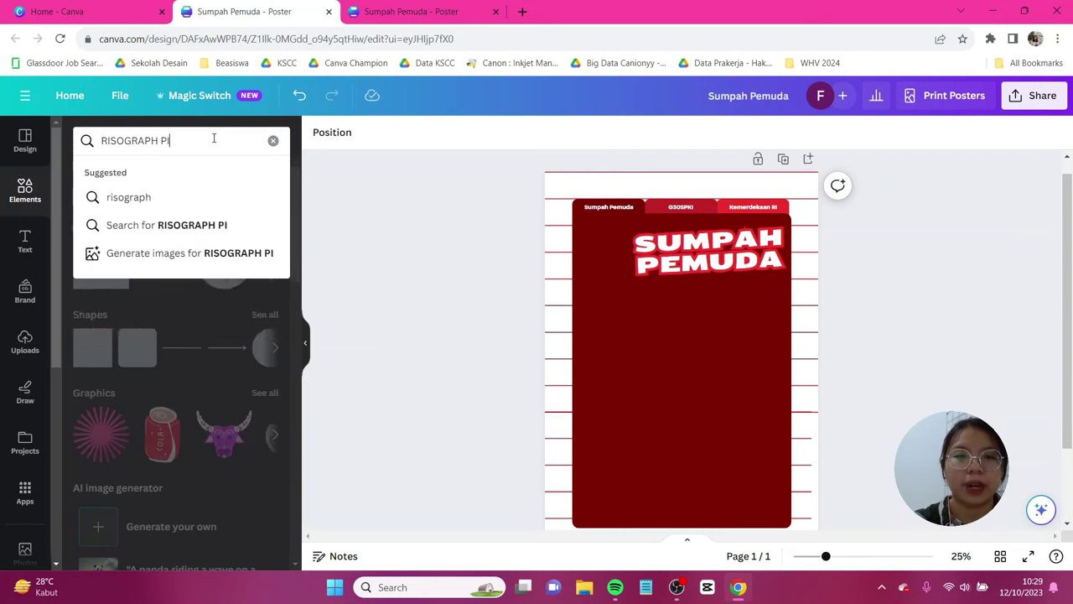
{"action": "type", "text": "N"}
{"action": "key", "text": "Return"}
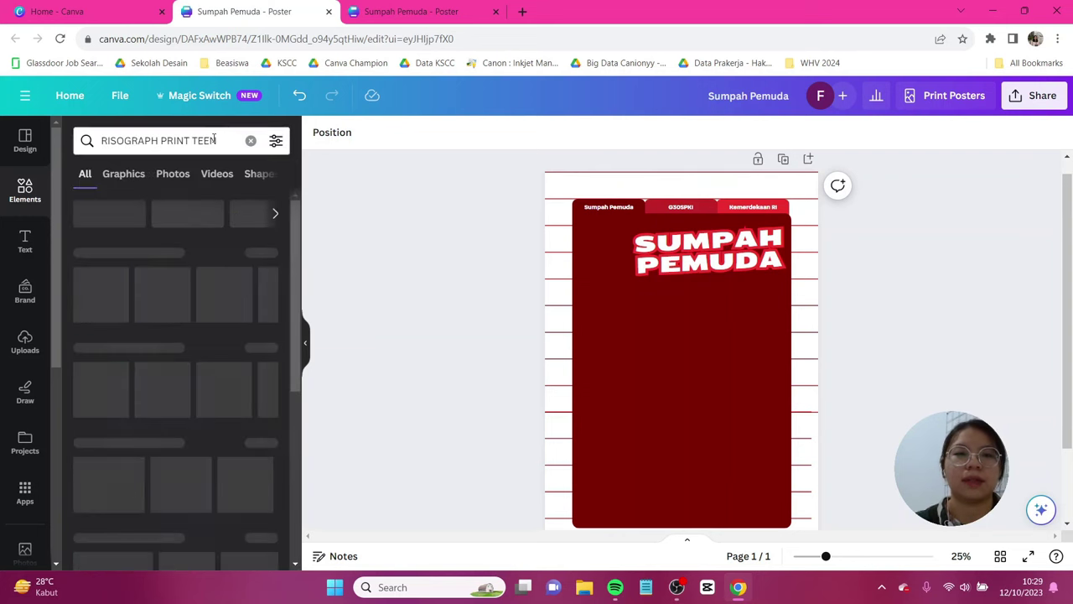
{"action": "left_click", "coordinate": [115, 176]}
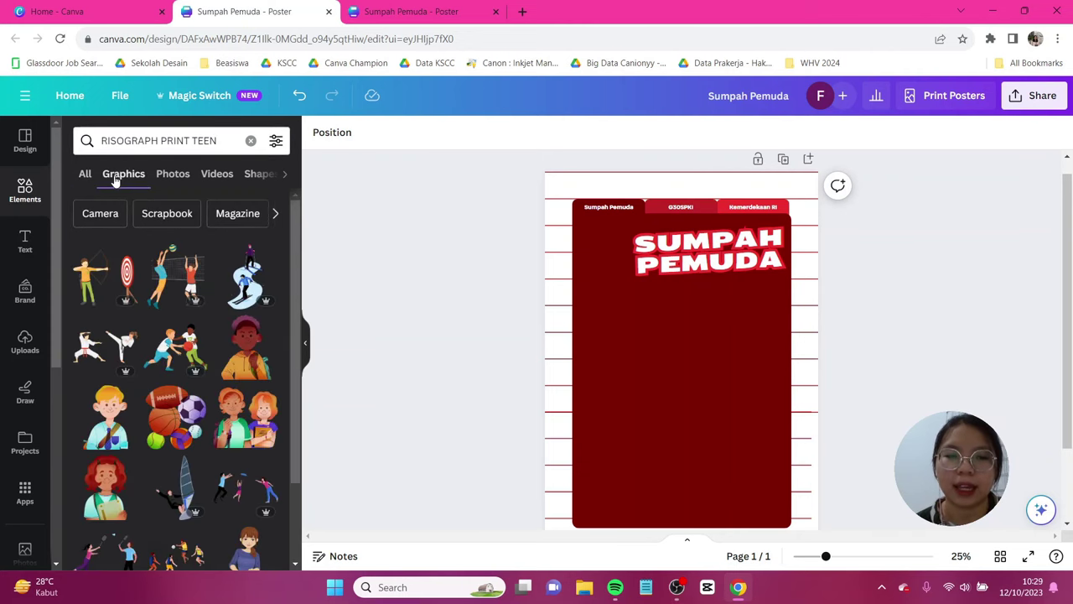
Add the blond schoolboy graphic, shrink it and place it beside the heading in the panel's upper left corner.
{"action": "scroll", "coordinate": [108, 334], "scroll_direction": "down", "scroll_amount": 3}
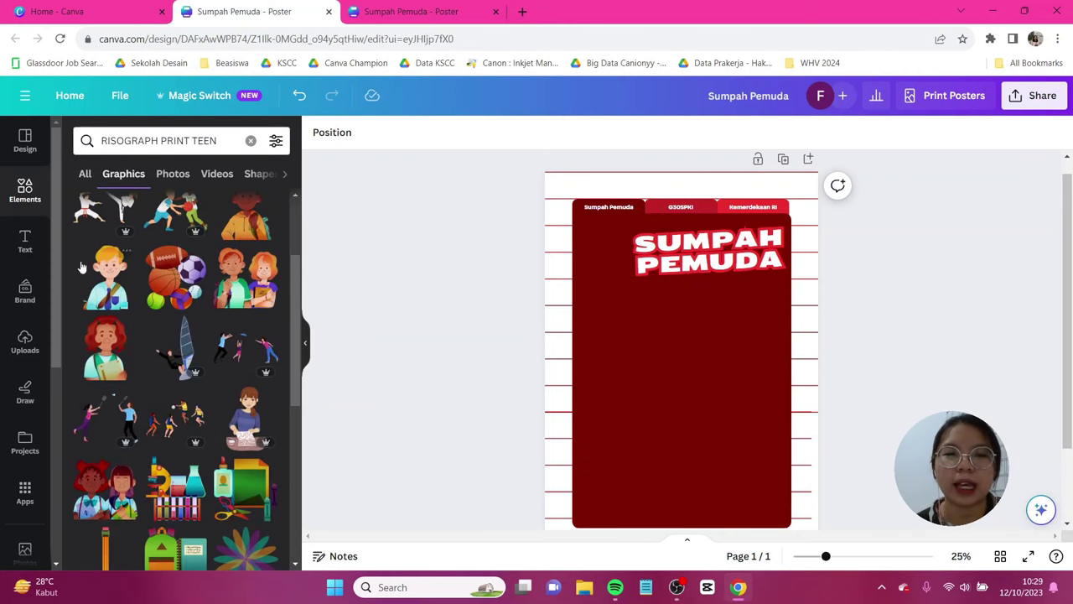
{"action": "left_click", "coordinate": [107, 287]}
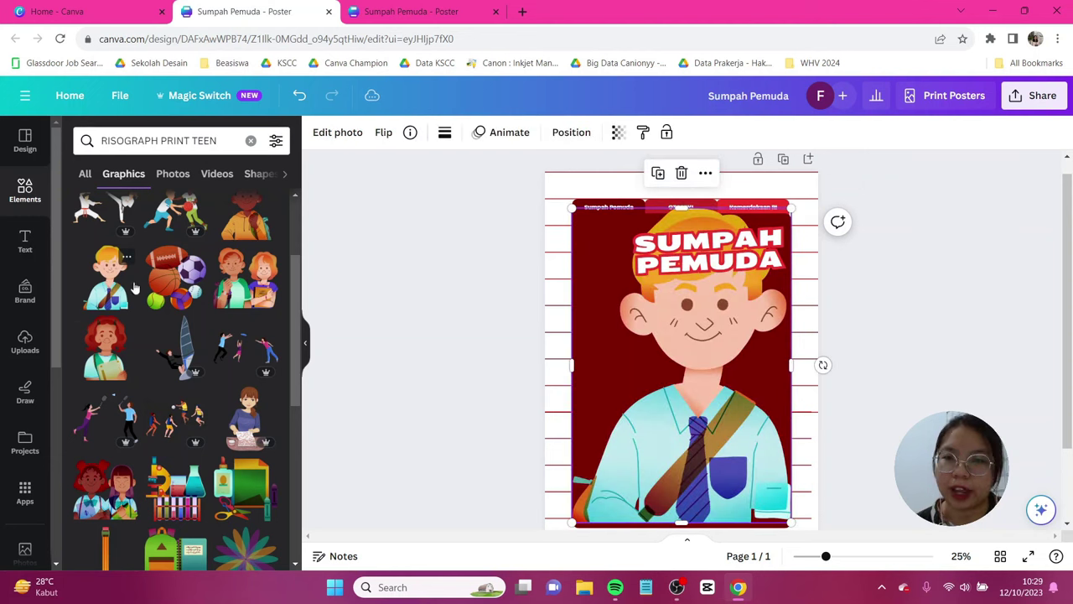
{"action": "left_click_drag", "start_coordinate": [818, 195], "coordinate": [606, 243]}
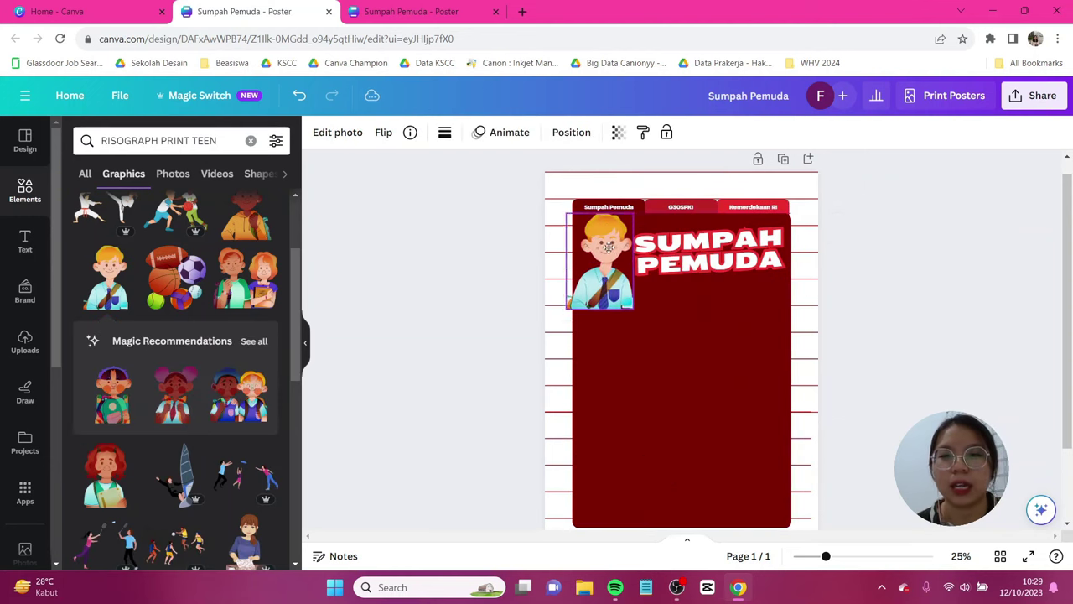
{"action": "left_click", "coordinate": [410, 250]}
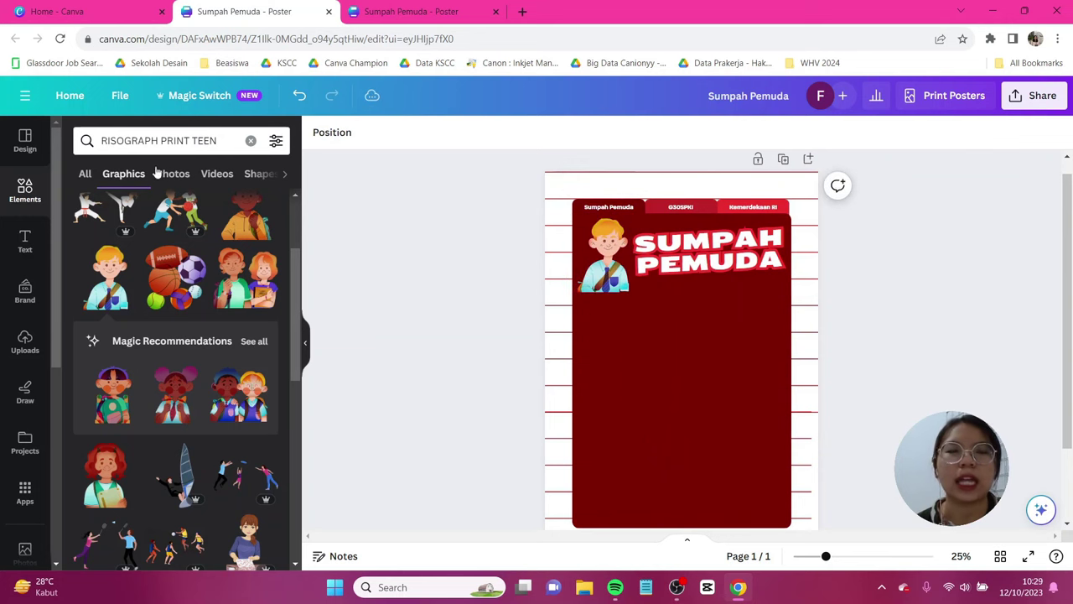
Search the graphics for "INDONESIA FLAG" and add the red and white flag on a yellow pole.
{"action": "left_click", "coordinate": [109, 137]}
{"action": "key", "text": "ctrl+a"}
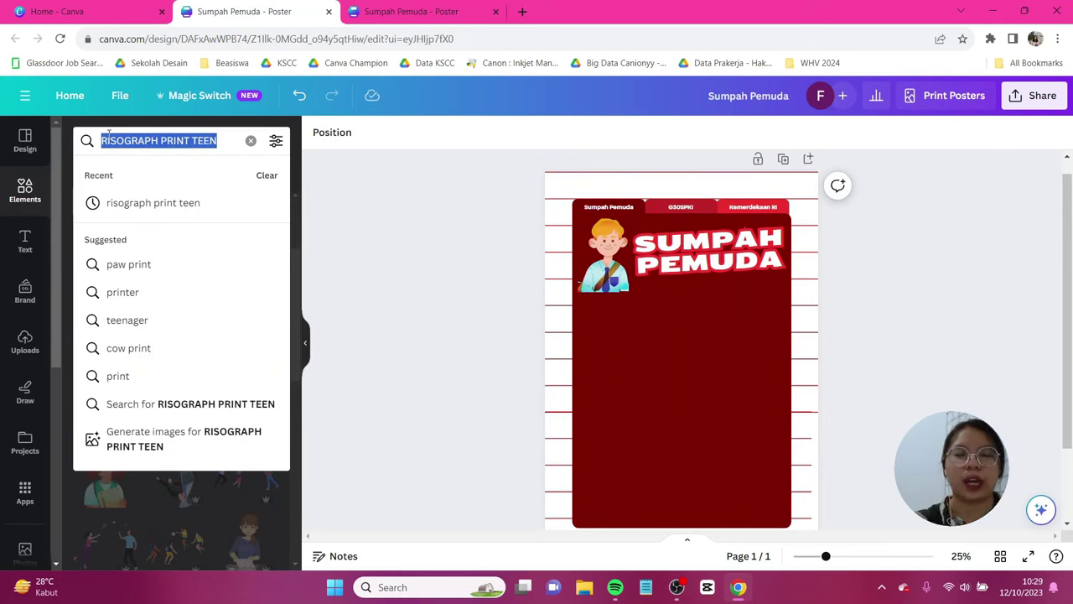
{"action": "type", "text": "INDONESIA"}
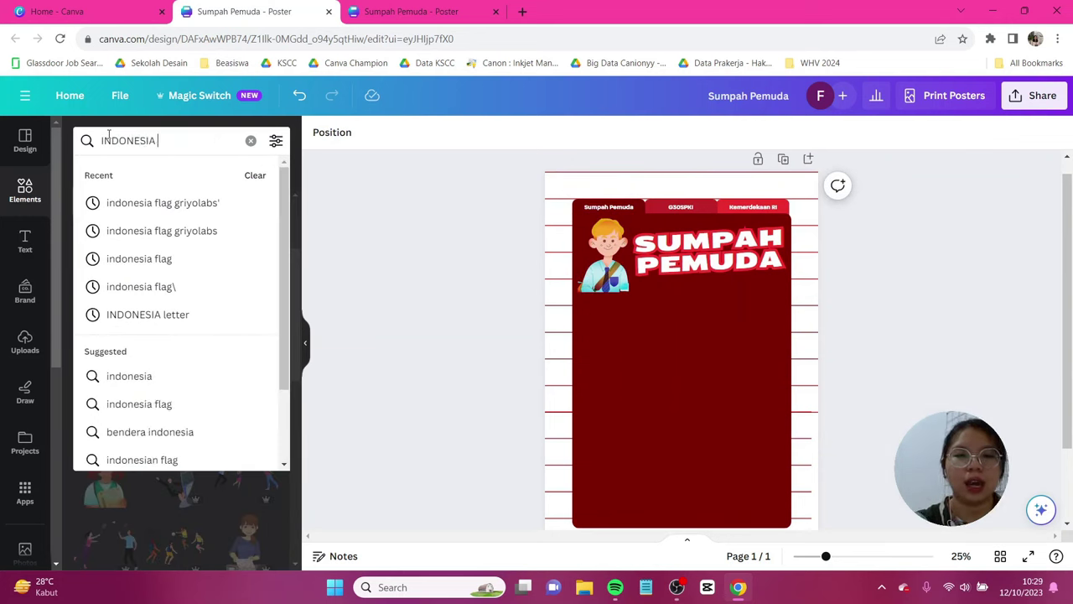
{"action": "type", "text": " FLAG"}
{"action": "key", "text": "Return"}
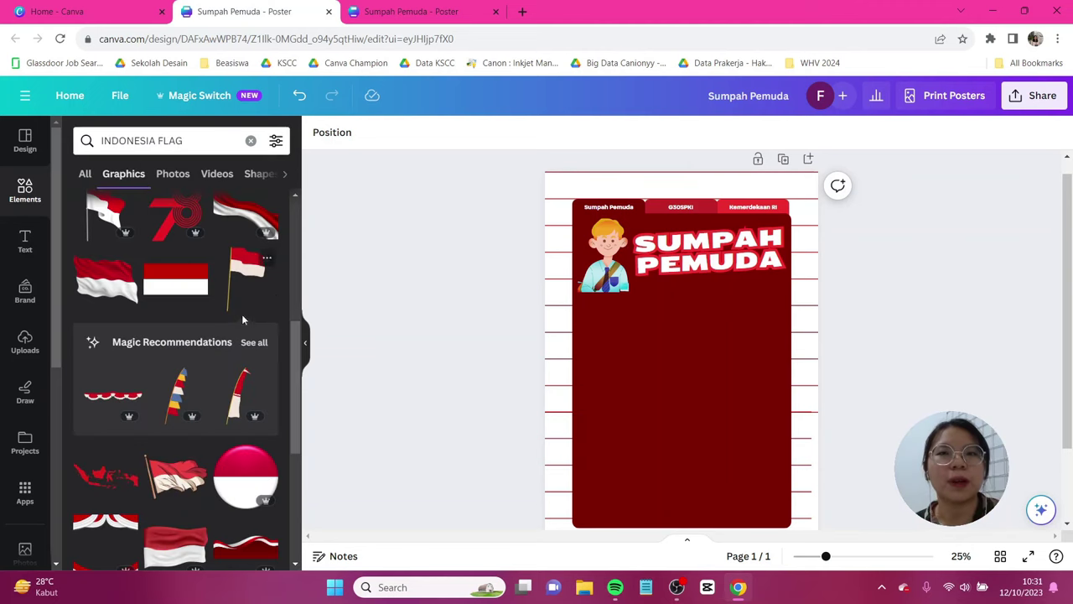
{"action": "left_click", "coordinate": [271, 274]}
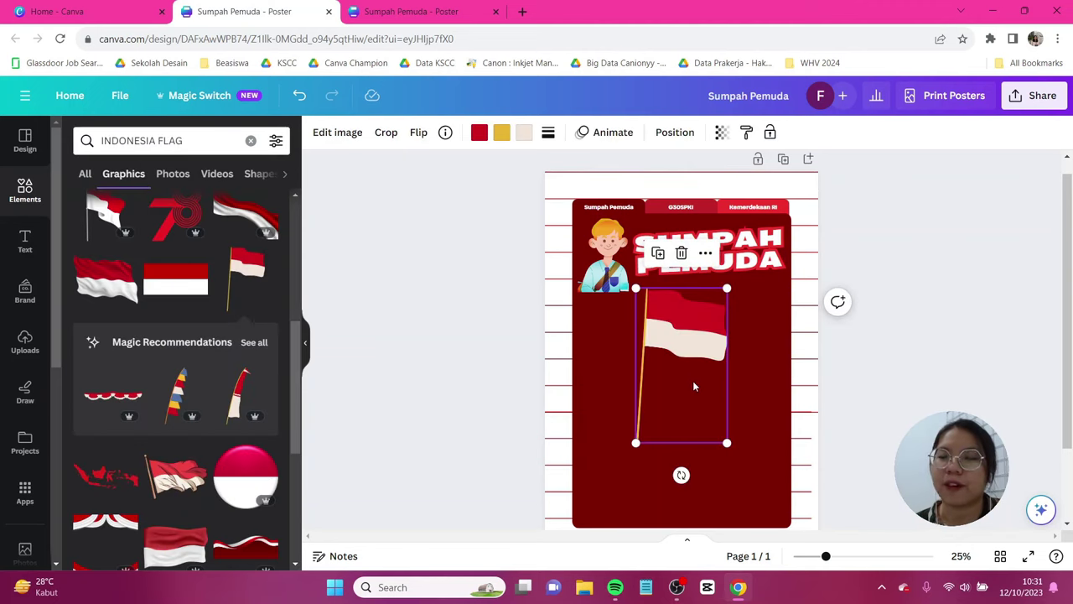
Crop the flag graphic from below to shorten its pole.
{"action": "double_click", "coordinate": [695, 364]}
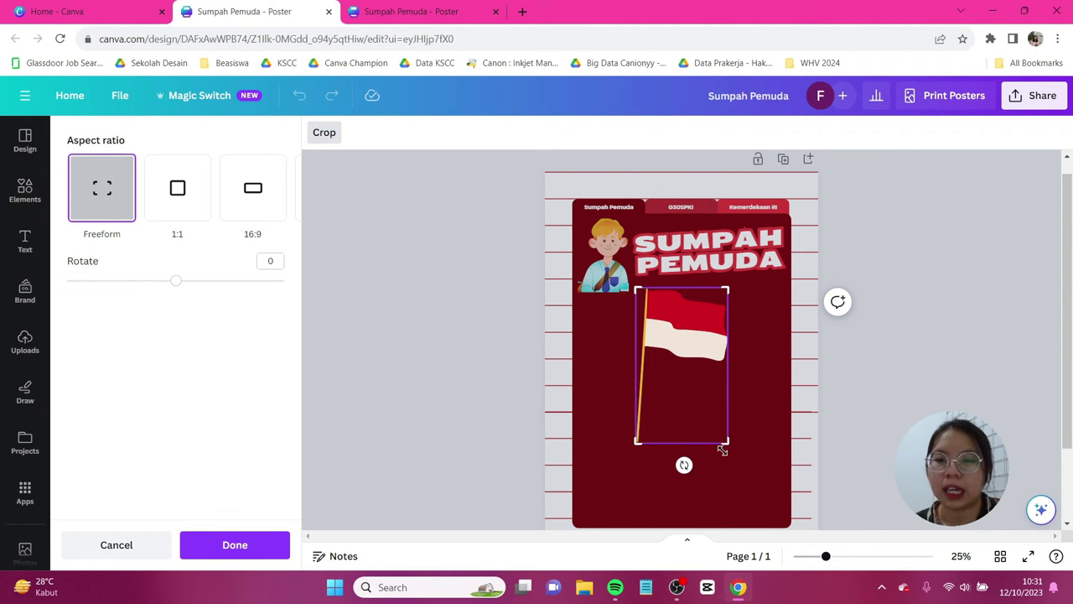
{"action": "left_click_drag", "start_coordinate": [727, 447], "coordinate": [730, 400]}
{"action": "left_click", "coordinate": [492, 323]}
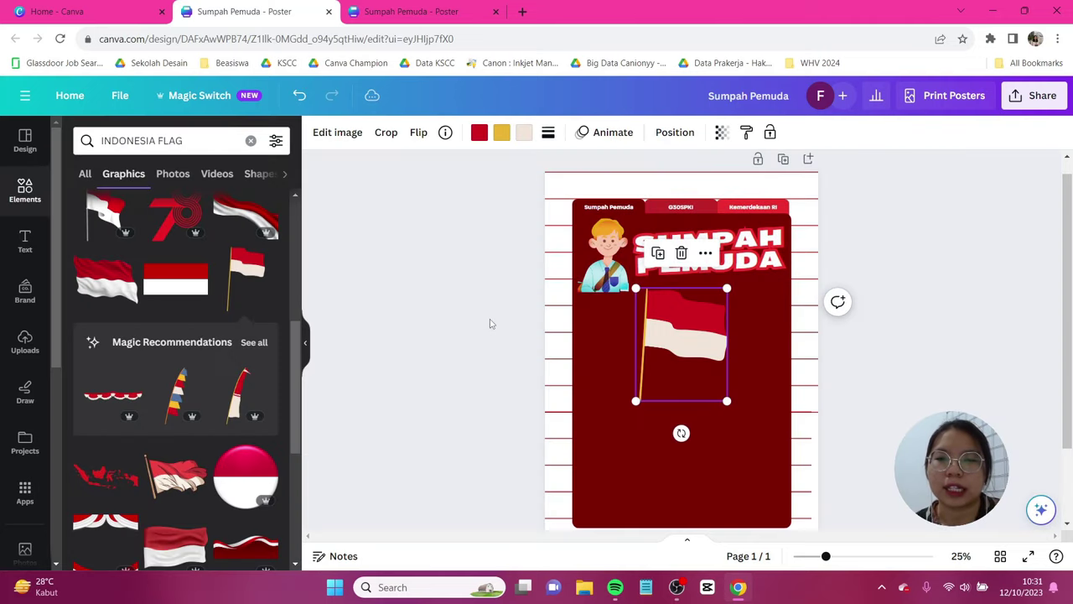
Flip the flag horizontally, shrink it and place it behind the schoolboy at the panel's upper left corner.
{"action": "left_click", "coordinate": [420, 135]}
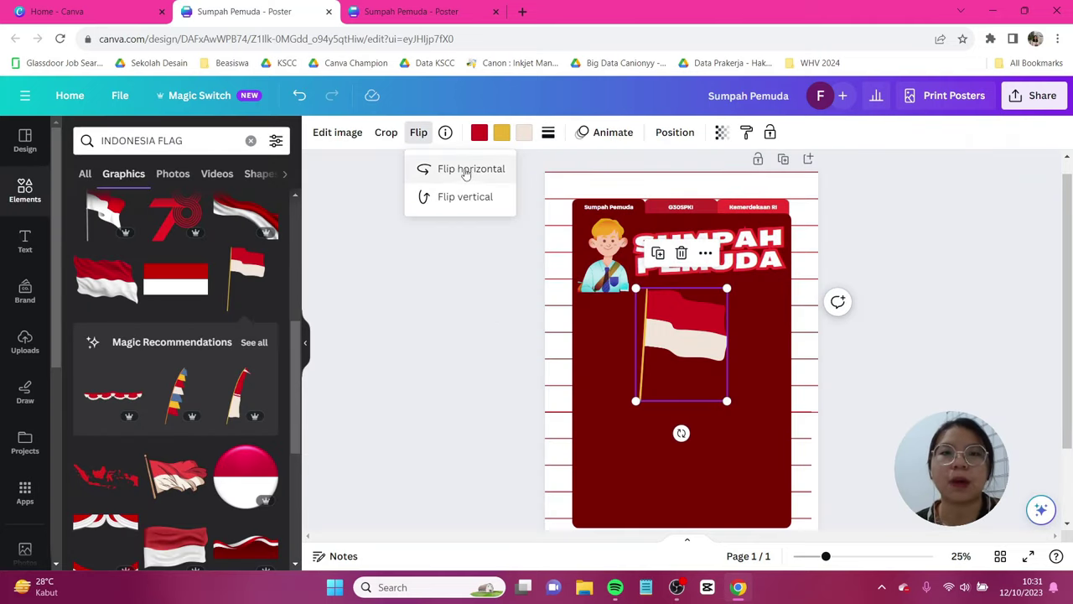
{"action": "left_click", "coordinate": [467, 171]}
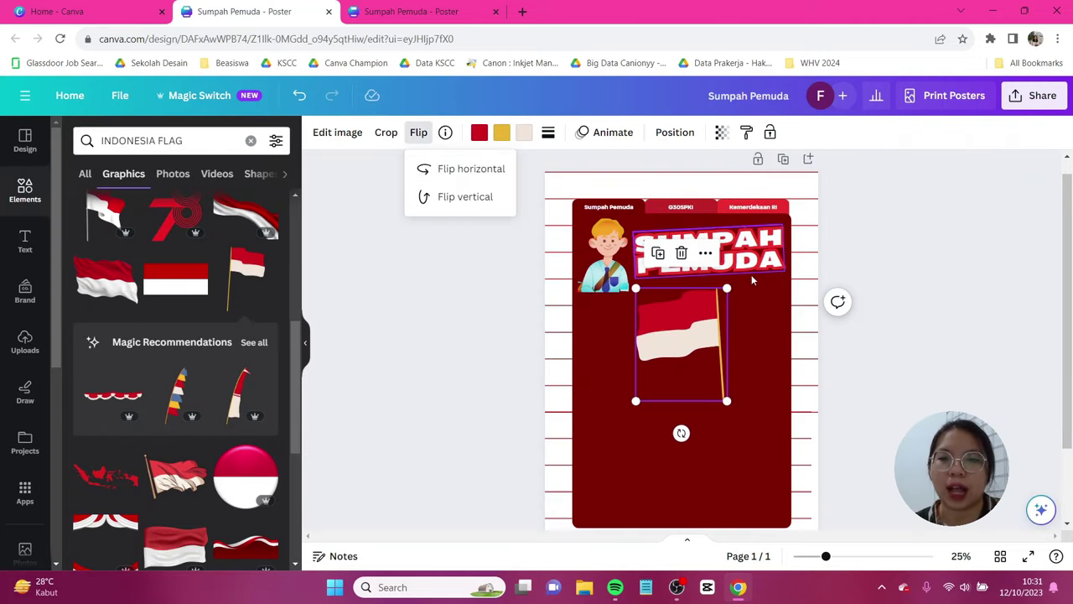
{"action": "left_click_drag", "start_coordinate": [727, 288], "coordinate": [690, 333]}
{"action": "left_click_drag", "start_coordinate": [664, 369], "coordinate": [599, 267]}
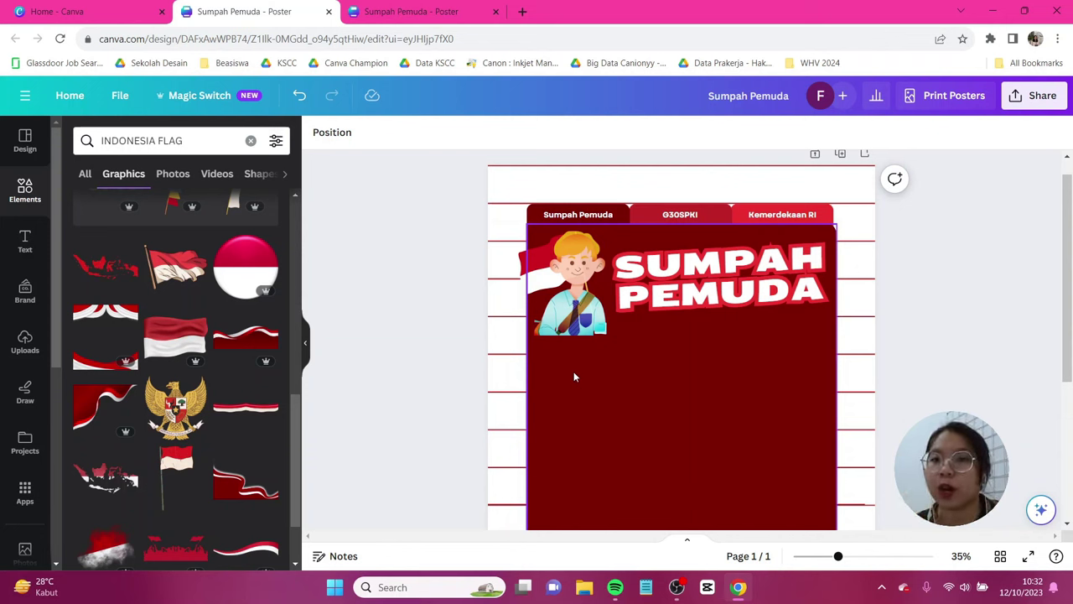
Search the graphics for "RIBBON" and add the white arched ribbon banner with folded ends.
{"action": "left_click", "coordinate": [145, 141]}
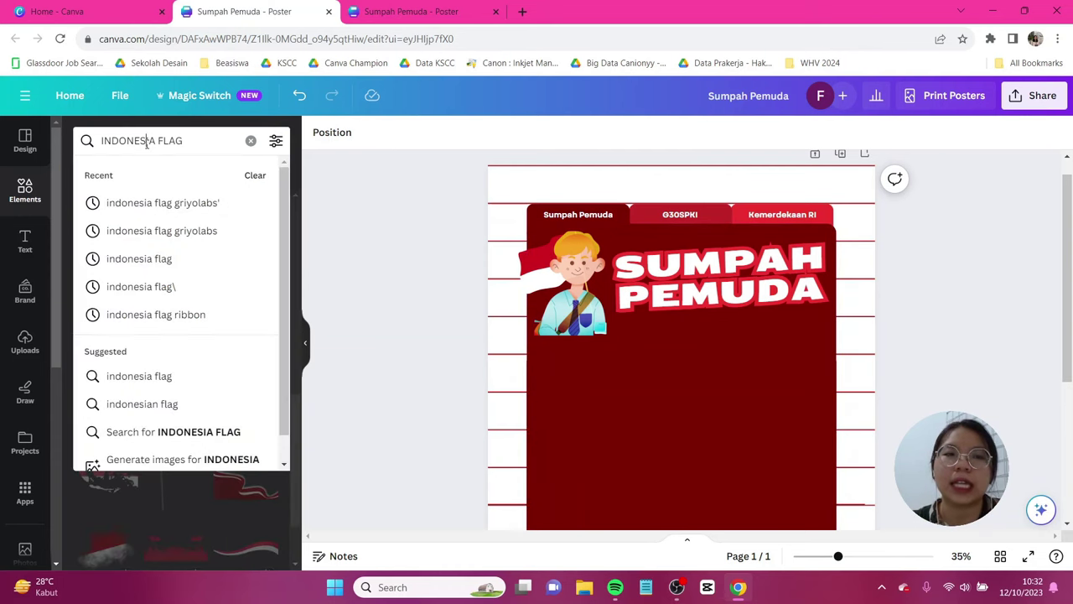
{"action": "triple_click", "coordinate": [146, 140]}
{"action": "type", "text": "RIBBON"}
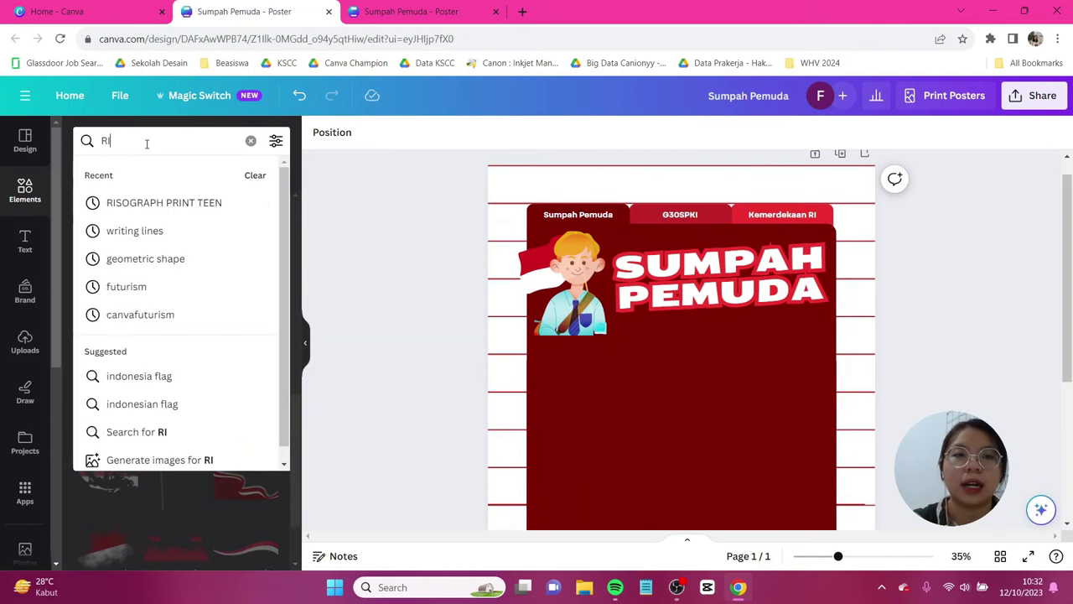
{"action": "key", "text": "Return"}
{"action": "scroll", "coordinate": [169, 325], "scroll_direction": "down", "scroll_amount": 3}
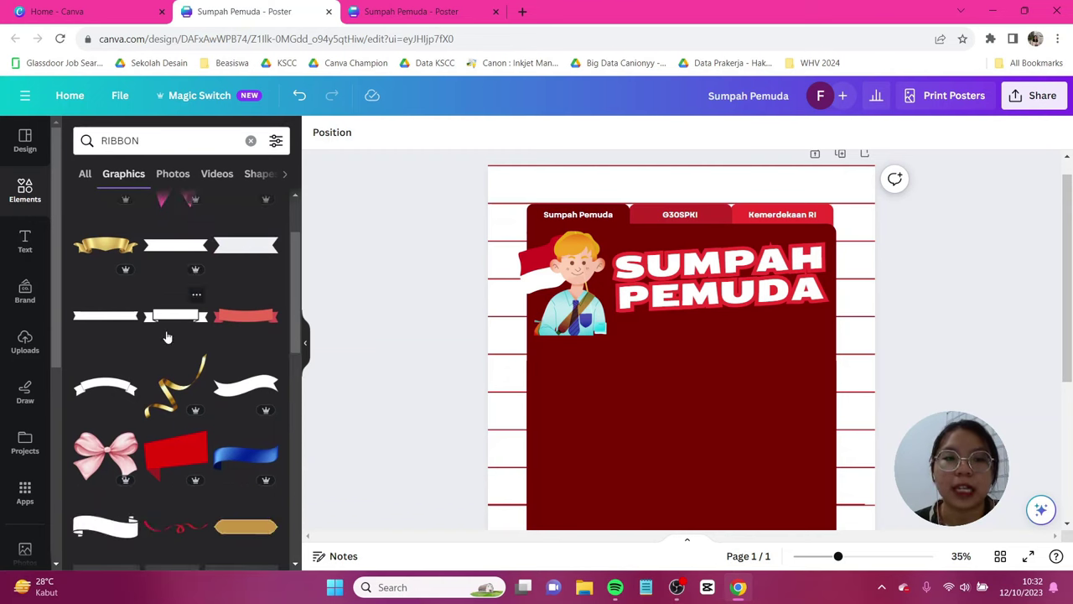
{"action": "left_click", "coordinate": [110, 323]}
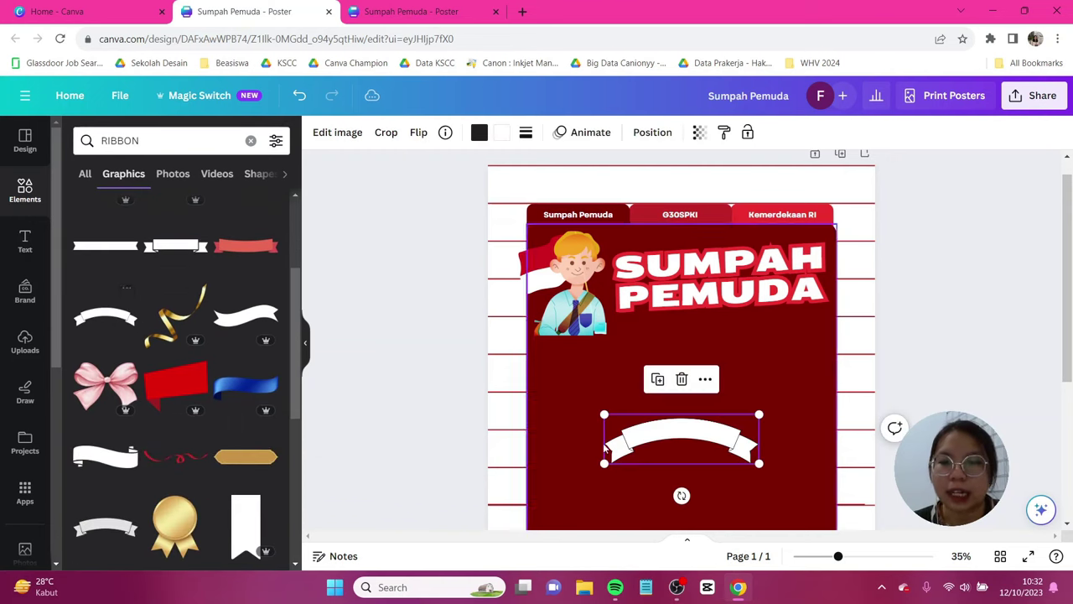
Shrink the ribbon, place it across the base of the schoolboy and recolor its outline red.
{"action": "left_click_drag", "start_coordinate": [680, 441], "coordinate": [613, 368]}
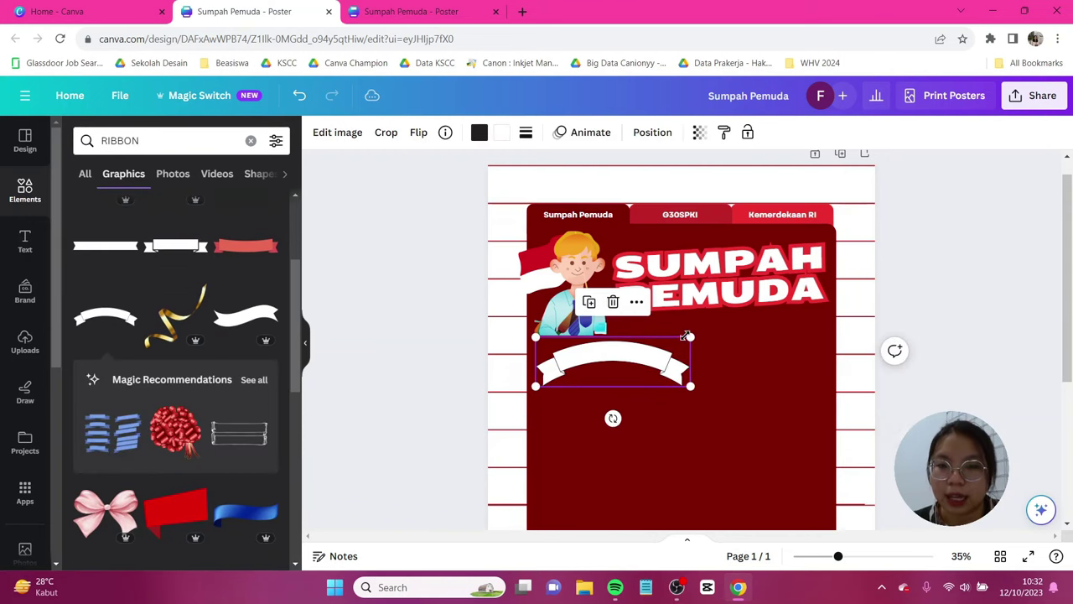
{"action": "left_click_drag", "start_coordinate": [689, 340], "coordinate": [593, 335]}
{"action": "left_click", "coordinate": [478, 131]}
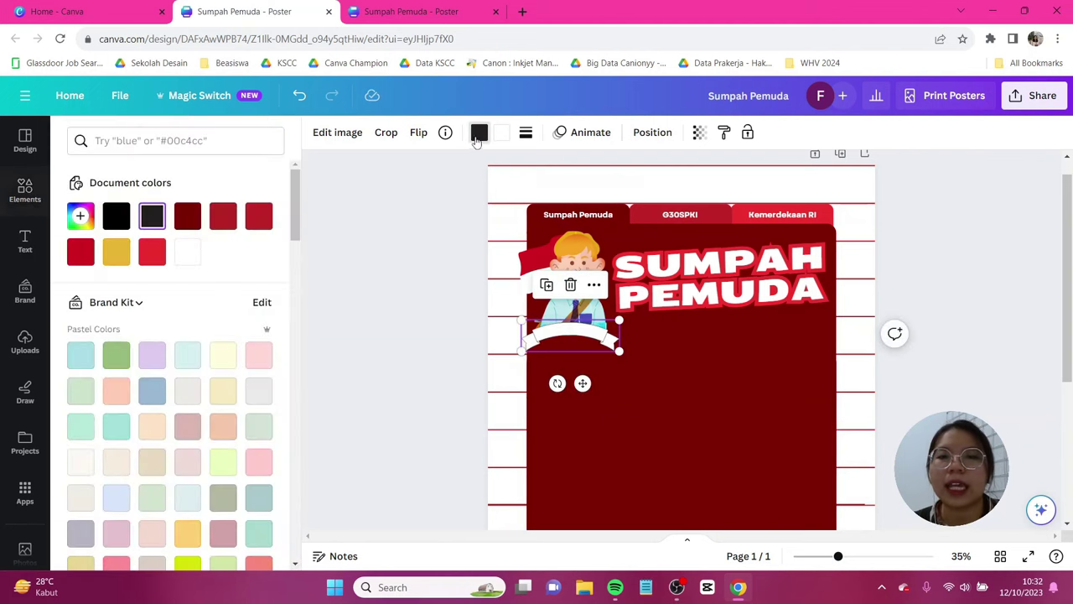
{"action": "left_click", "coordinate": [80, 252]}
Place a duplicate of the "Sumpah Pemuda" tab label over the ribbon and change its text to "Pemuda Indonesia".
{"action": "left_click", "coordinate": [581, 217]}
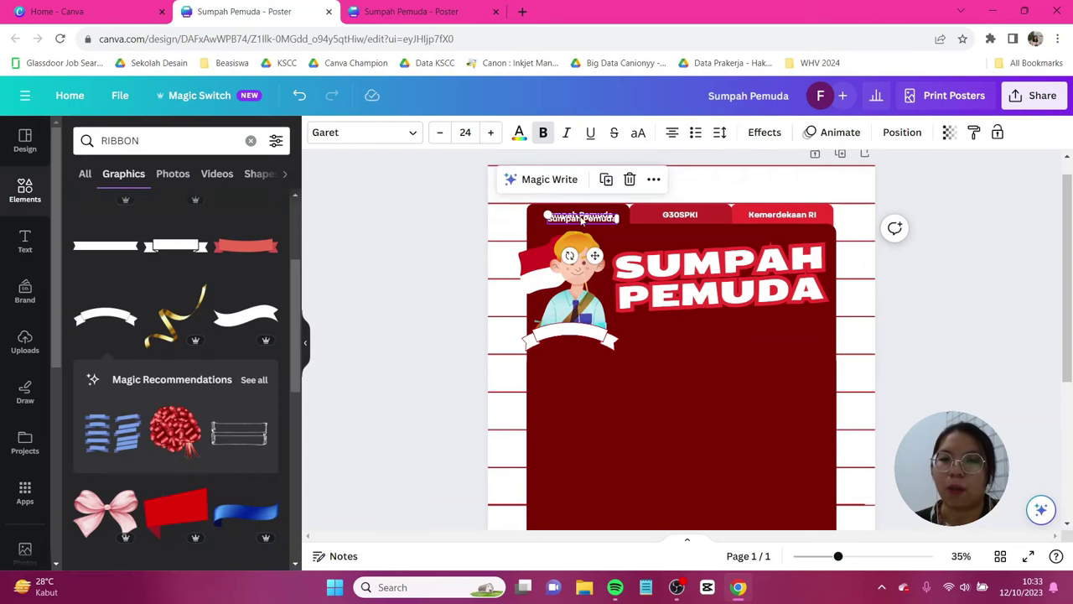
{"action": "left_click_drag", "start_coordinate": [583, 220], "coordinate": [572, 328]}
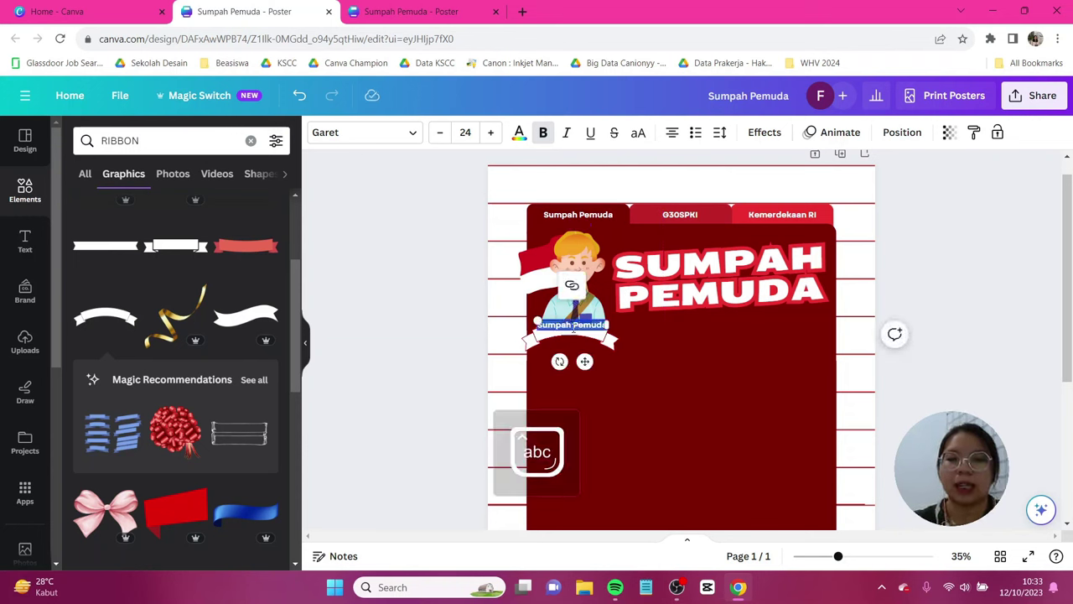
{"action": "double_click", "coordinate": [572, 328]}
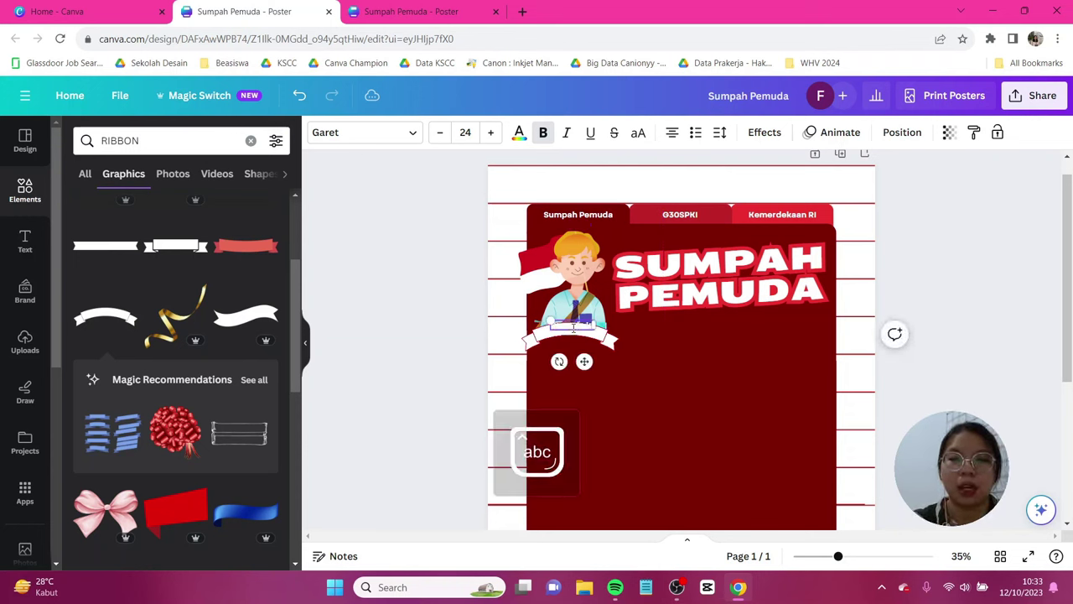
{"action": "type", "text": "Pemuda Indonesia"}
Color the "Pemuda Indonesia" text in the folder's dark red document color.
{"action": "key", "text": "ctrl+a"}
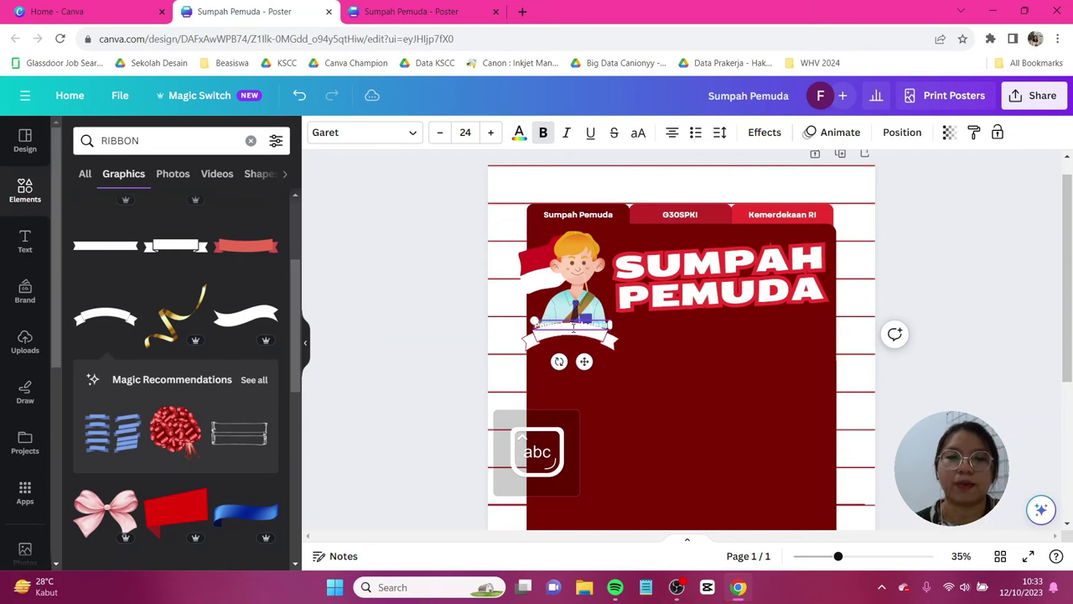
{"action": "left_click", "coordinate": [518, 132]}
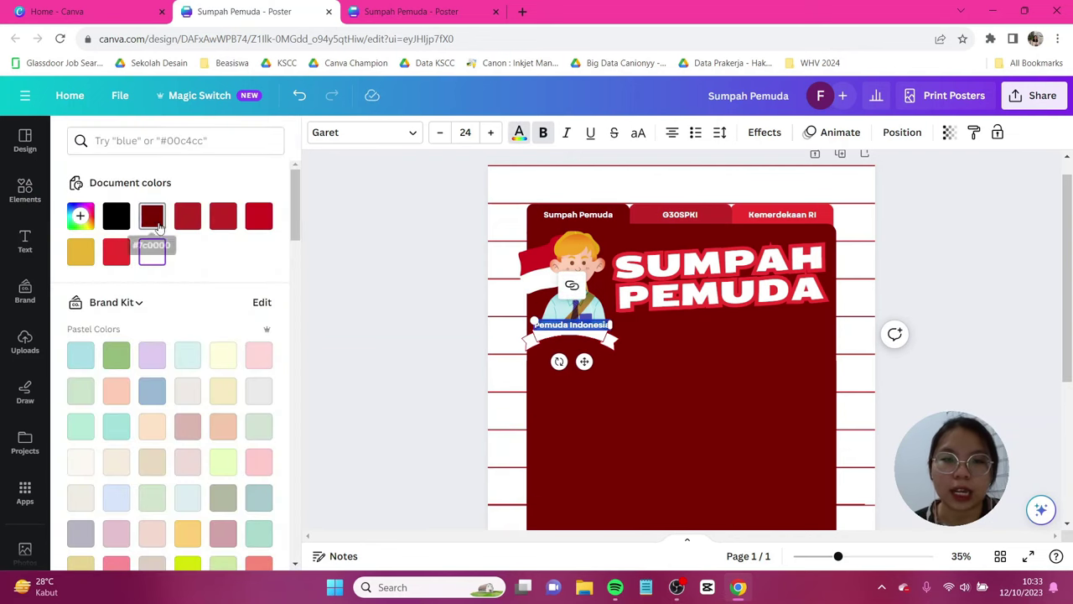
{"action": "left_click", "coordinate": [152, 217]}
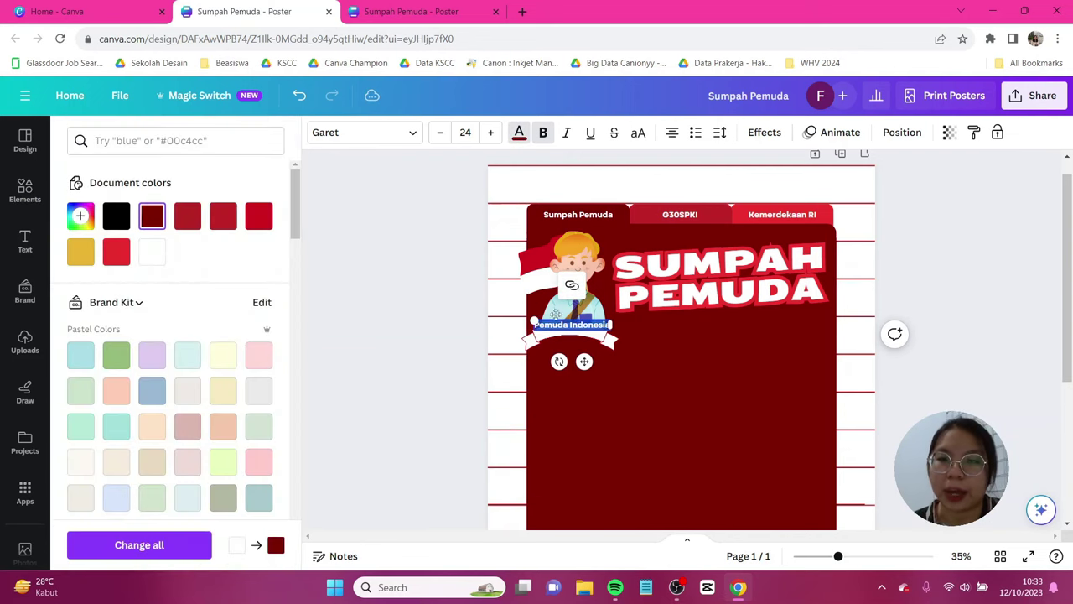
Apply the Curve text shape at 25 to "Pemuda Indonesia" and shrink it to size 19,3 to fit the ribbon.
{"action": "left_click", "coordinate": [771, 138]}
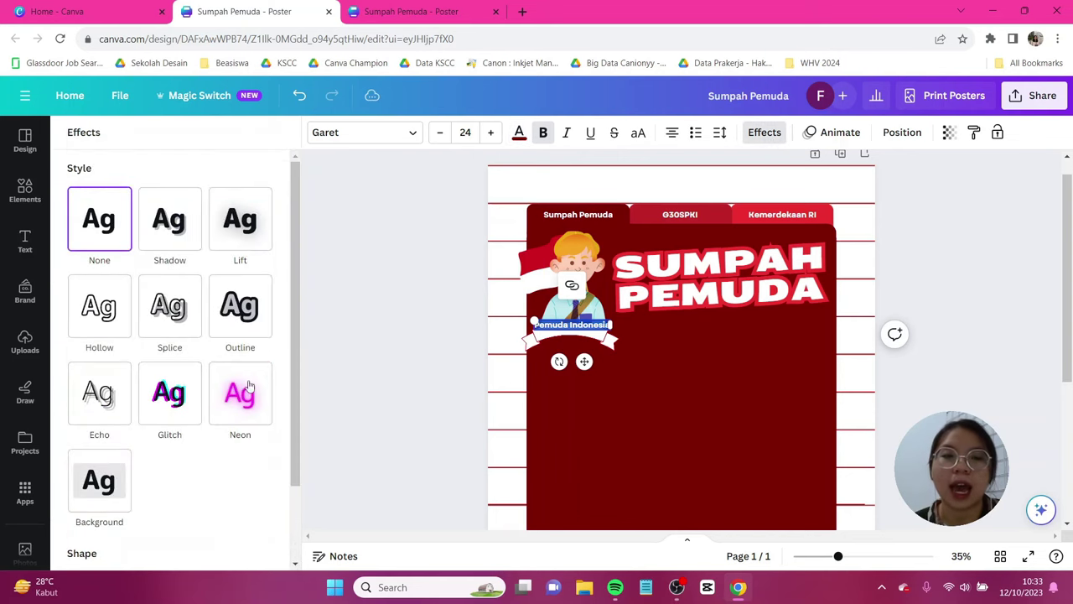
{"action": "scroll", "coordinate": [235, 436], "scroll_direction": "down", "scroll_amount": 2}
{"action": "left_click", "coordinate": [170, 512]}
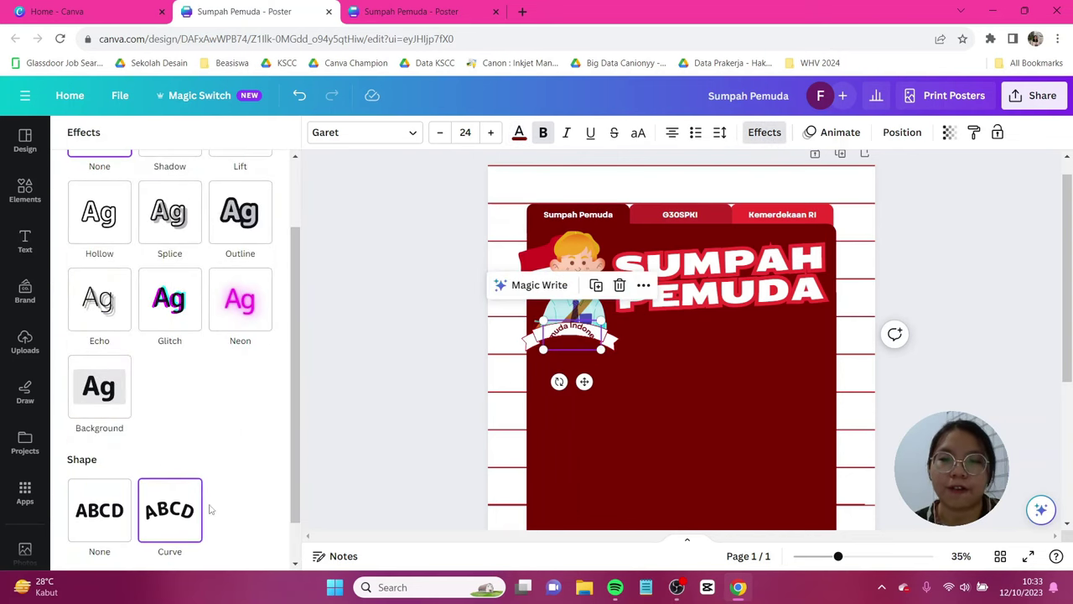
{"action": "left_click_drag", "start_coordinate": [191, 549], "coordinate": [194, 549]}
{"action": "scroll", "coordinate": [459, 377], "scroll_direction": "up", "scroll_amount": 2}
{"action": "scroll", "coordinate": [460, 378], "scroll_direction": "up", "scroll_amount": 2}
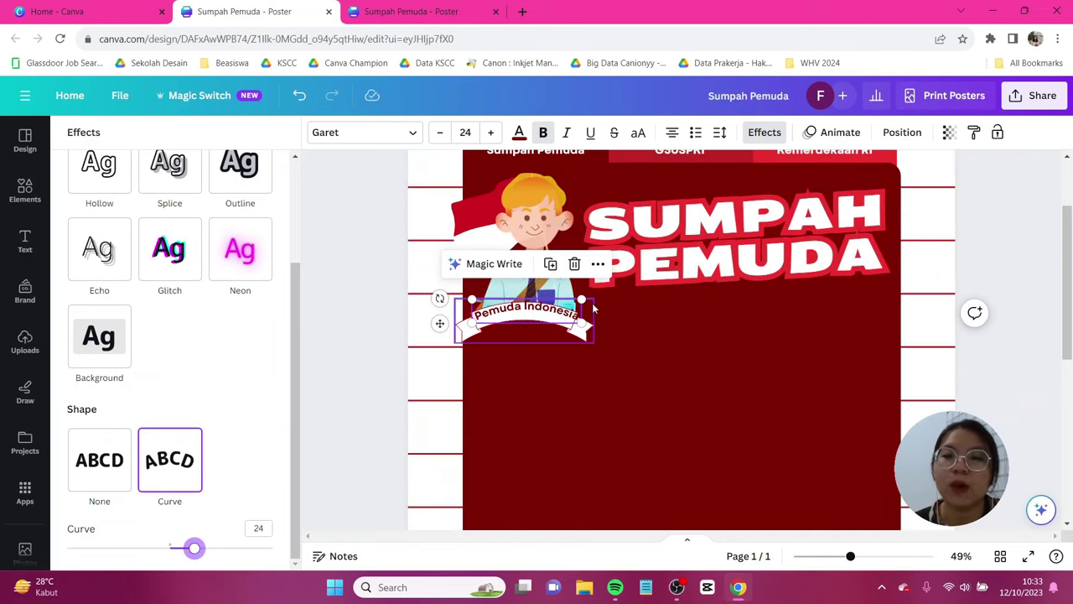
{"action": "left_click_drag", "start_coordinate": [577, 317], "coordinate": [525, 318]}
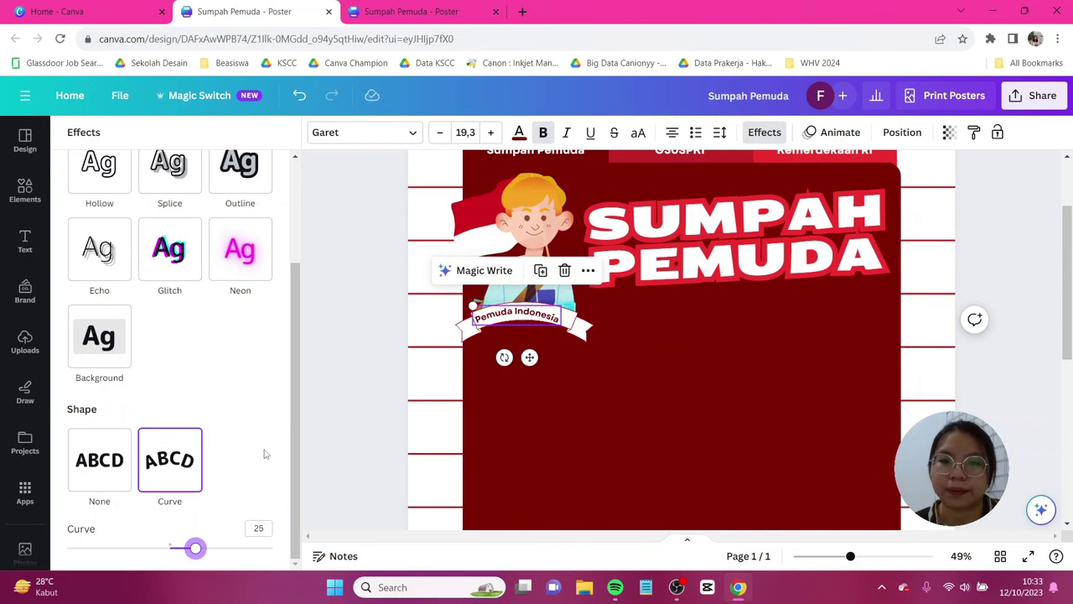
{"action": "left_click", "coordinate": [344, 281]}
{"action": "scroll", "coordinate": [344, 280], "scroll_direction": "down", "scroll_amount": 2}
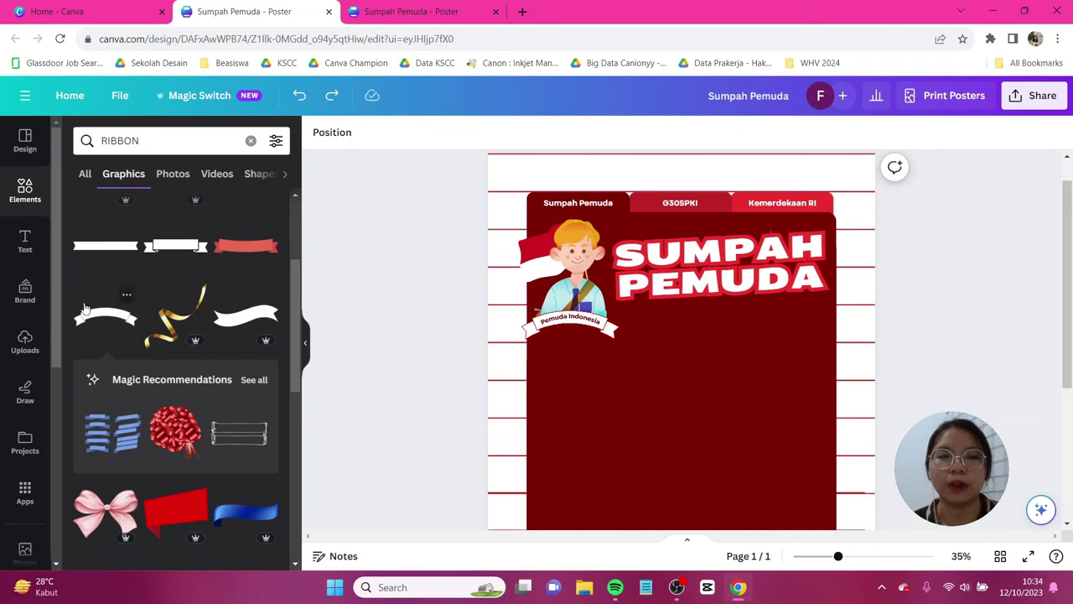
Add a subheading text box to the poster and set its font to Garet.
{"action": "left_click", "coordinate": [25, 241]}
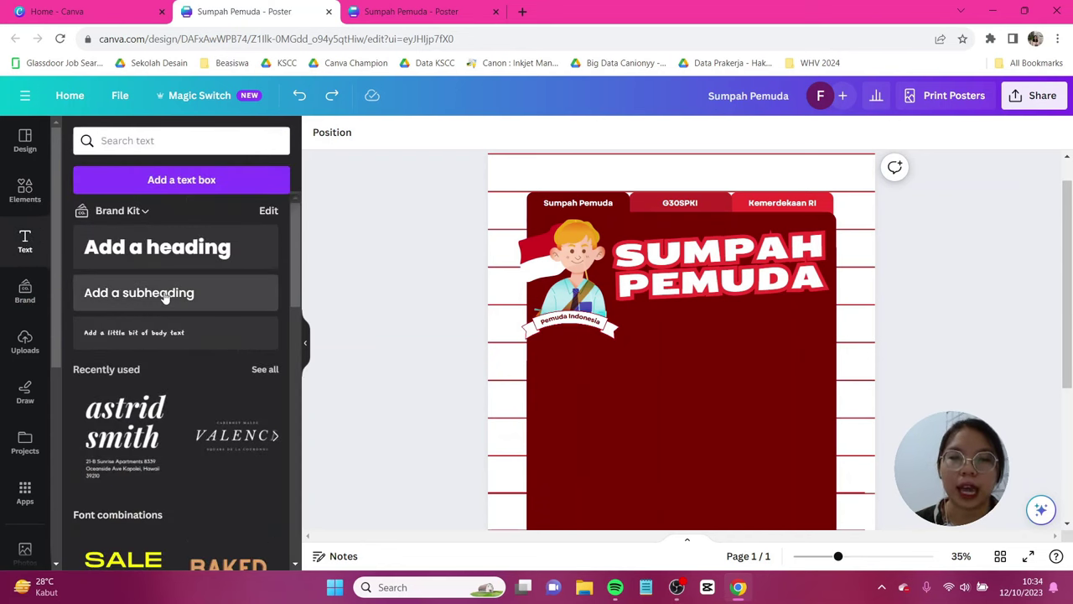
{"action": "left_click", "coordinate": [168, 293]}
{"action": "left_click", "coordinate": [408, 148]}
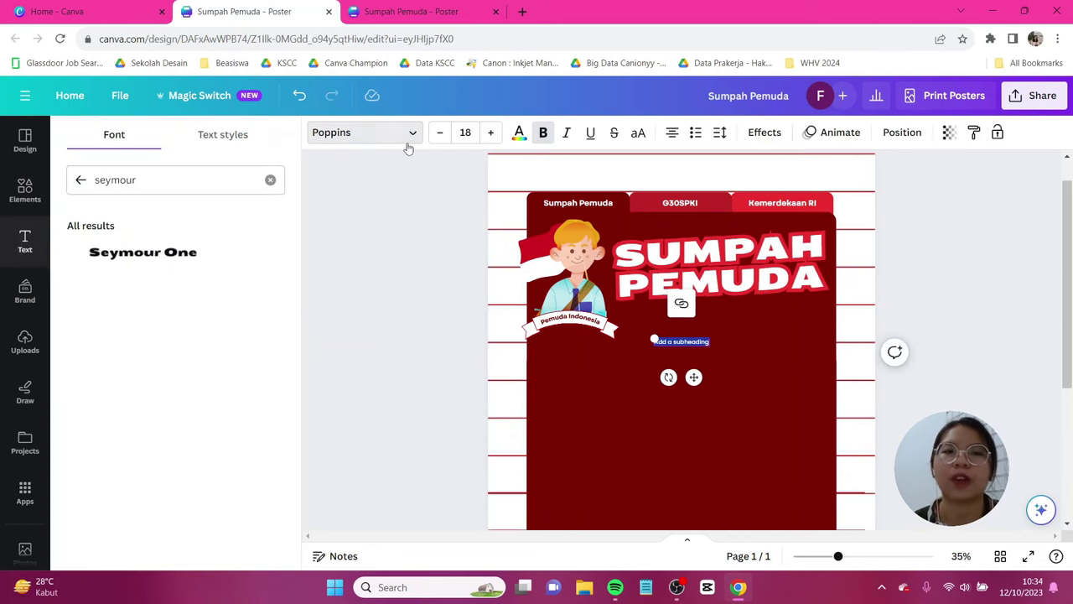
{"action": "left_click", "coordinate": [80, 179]}
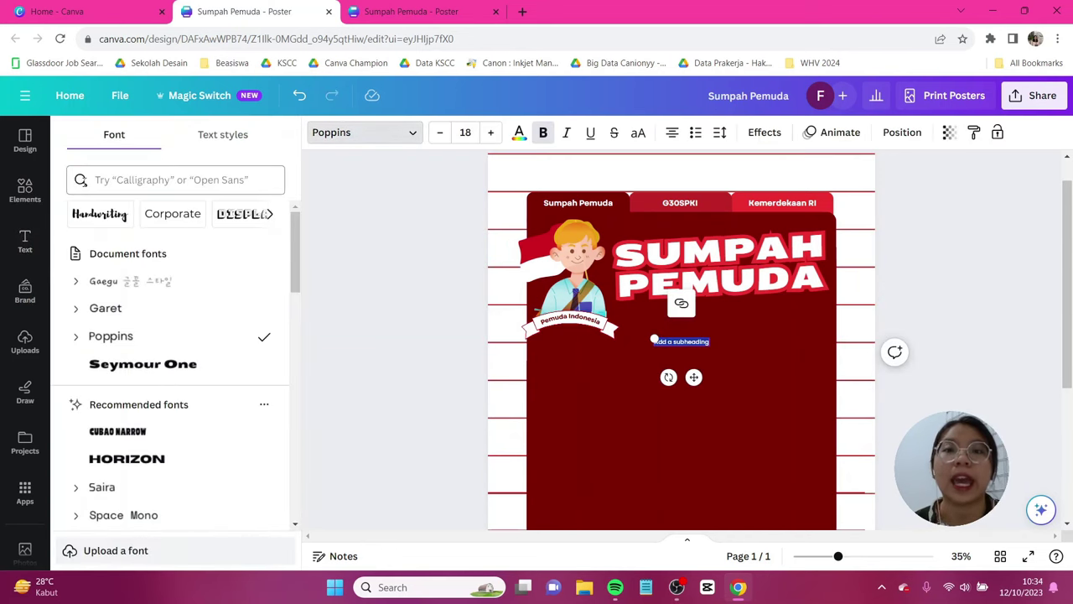
{"action": "left_click", "coordinate": [106, 308]}
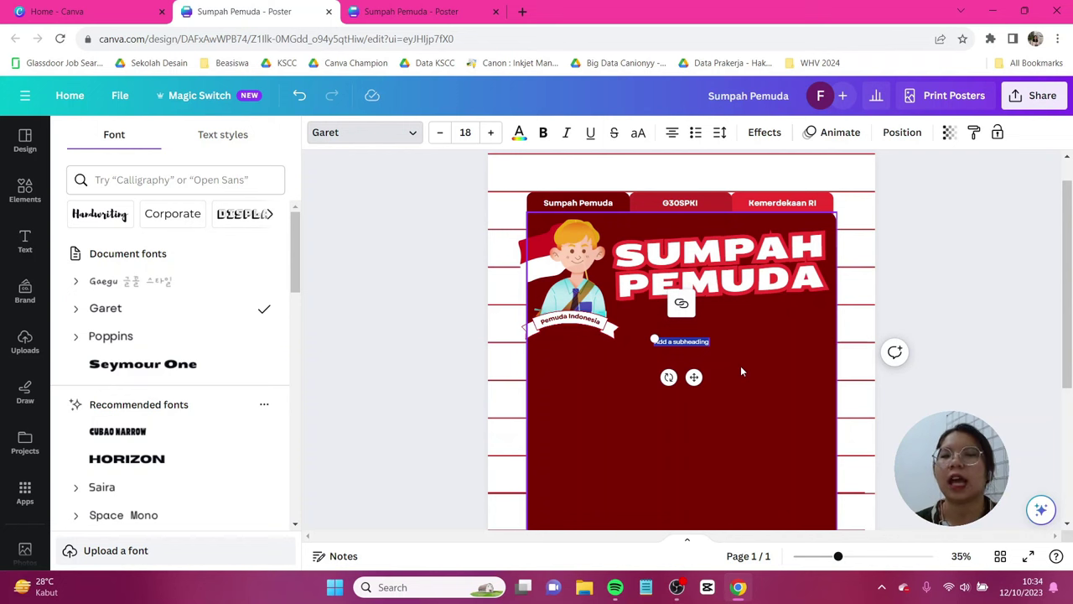
Write "Sumpah Pemuda dianggap sebagai kristalisasi semangat untuk menegaskan cita-cita berdirinya negara Indonesia" in the new text box.
{"action": "type", "text": "Sumpah Pemuda"}
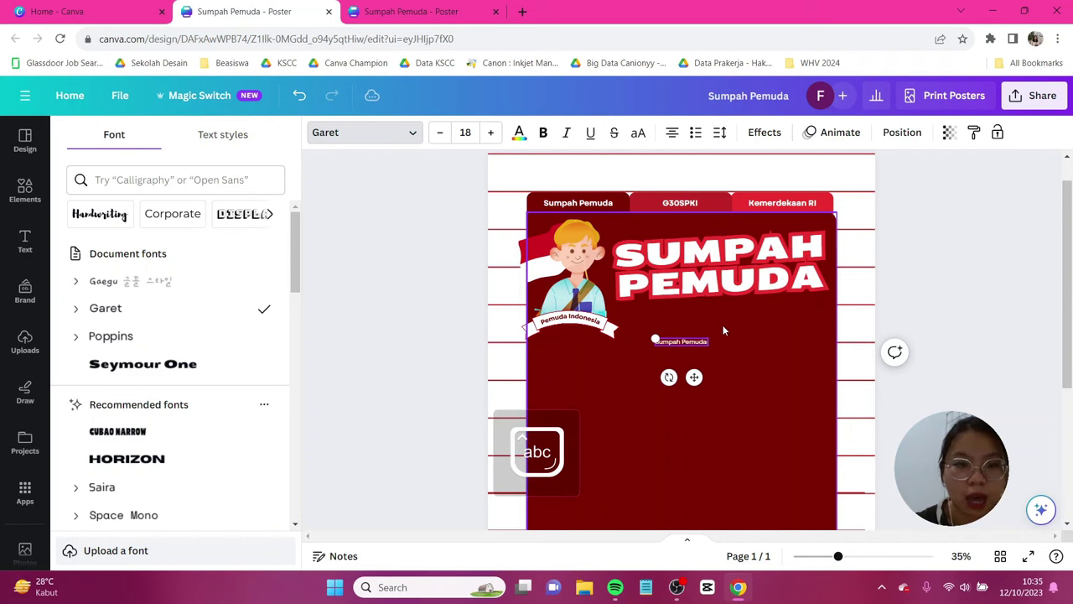
{"action": "type", "text": " dianggap sebagai kristalisasi semangat untuk menegask"}
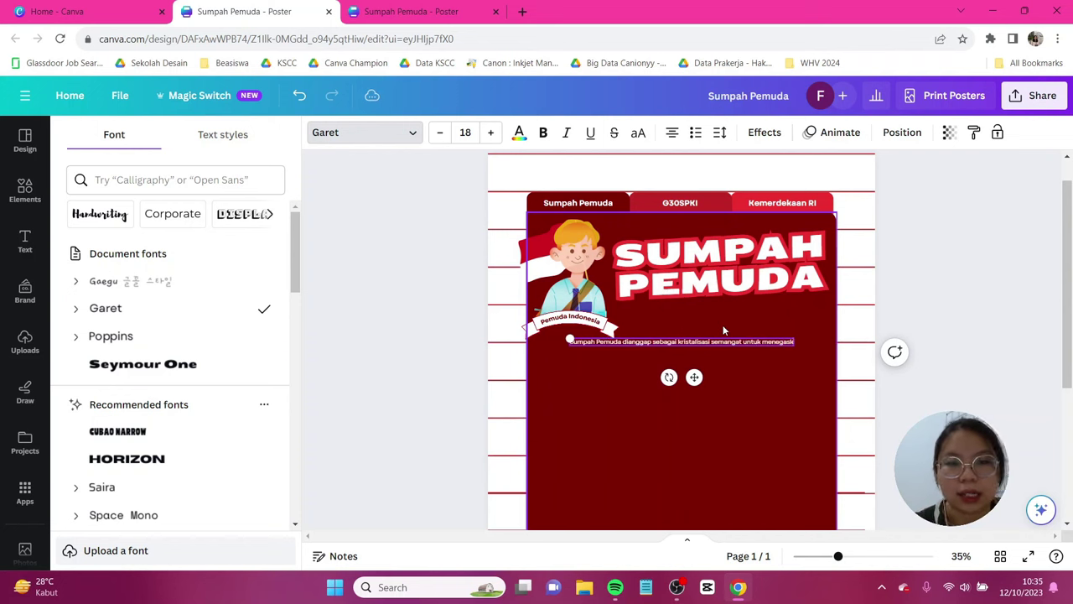
{"action": "type", "text": "an cita-cita berdirinya negara Indonesia"}
Narrow the paragraph to three lines, place it under the heading and enlarge it to reach near the panel's right edge.
{"action": "left_click_drag", "start_coordinate": [852, 341], "coordinate": [645, 339]}
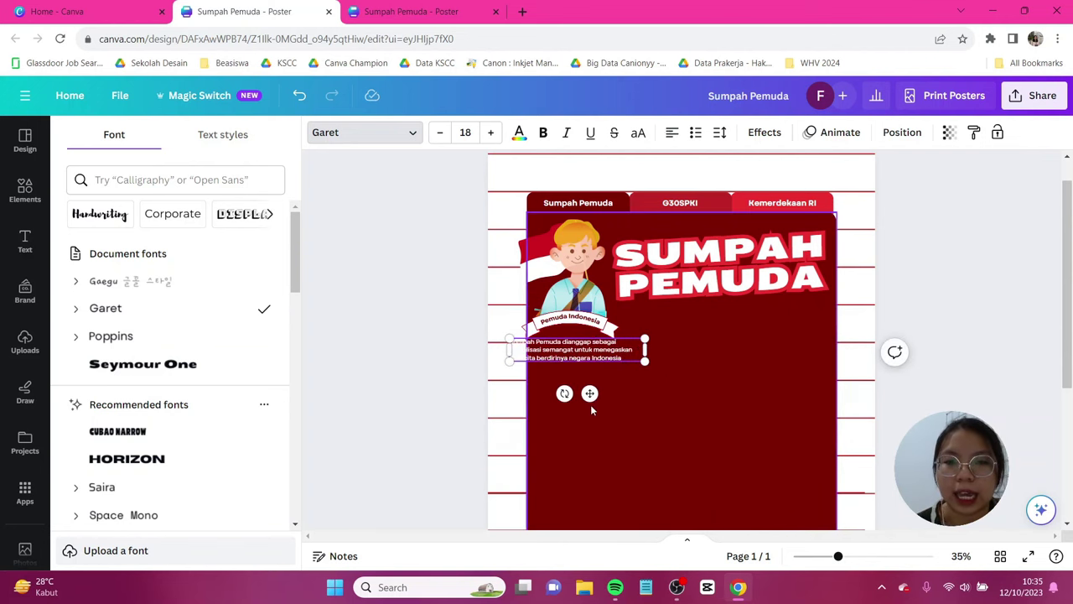
{"action": "left_click_drag", "start_coordinate": [589, 393], "coordinate": [712, 370]}
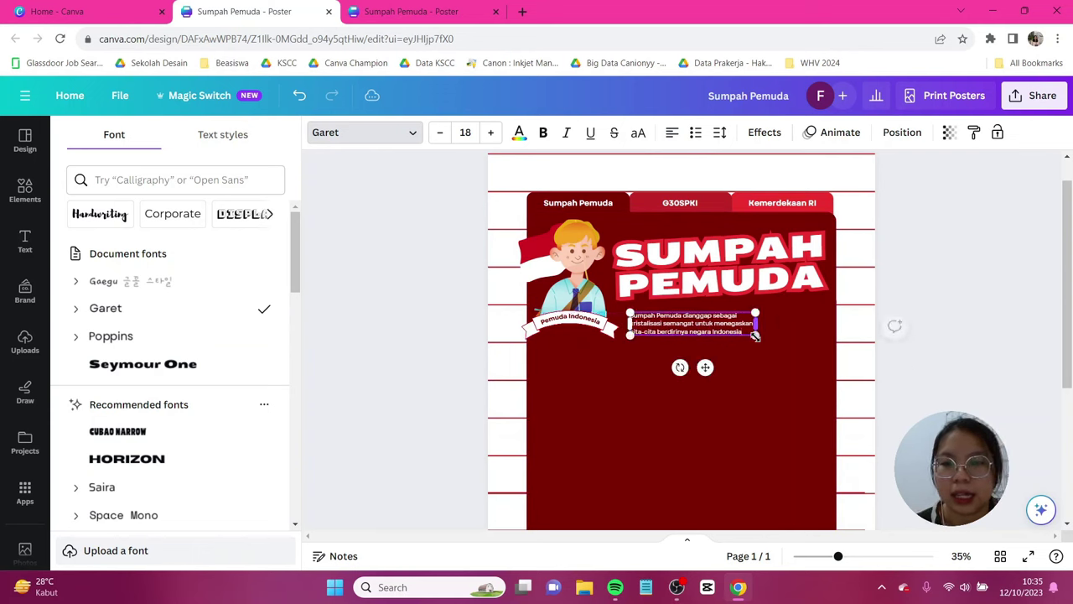
{"action": "left_click_drag", "start_coordinate": [765, 335], "coordinate": [821, 364]}
{"action": "left_click", "coordinate": [978, 250]}
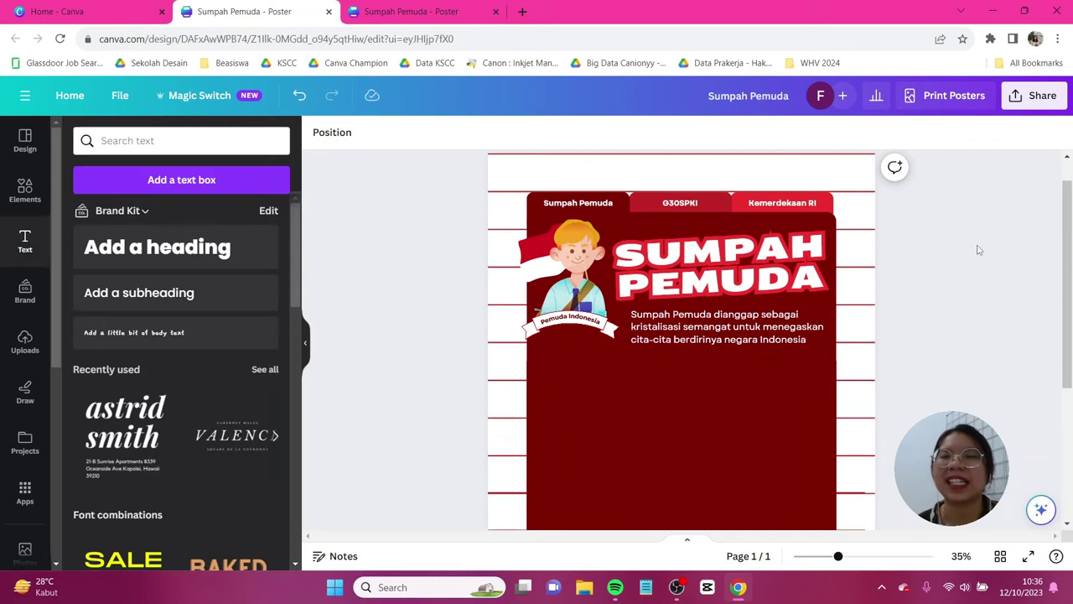
Duplicate the outlined SUMPAH PEMUDA heading and place the copy below the paragraph.
{"action": "left_click", "coordinate": [769, 244]}
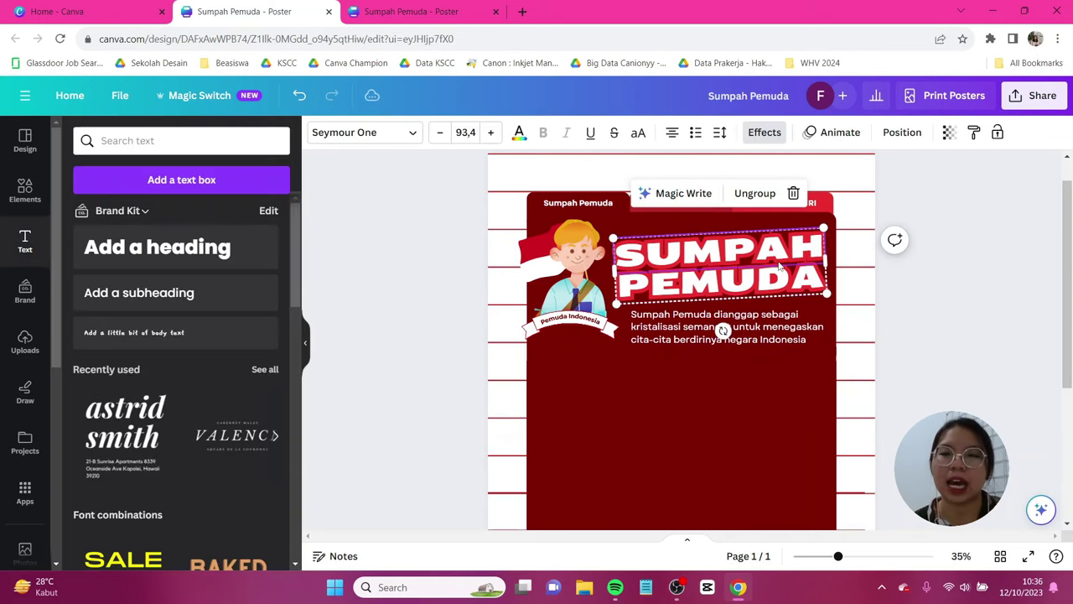
{"action": "key", "text": "ctrl+d"}
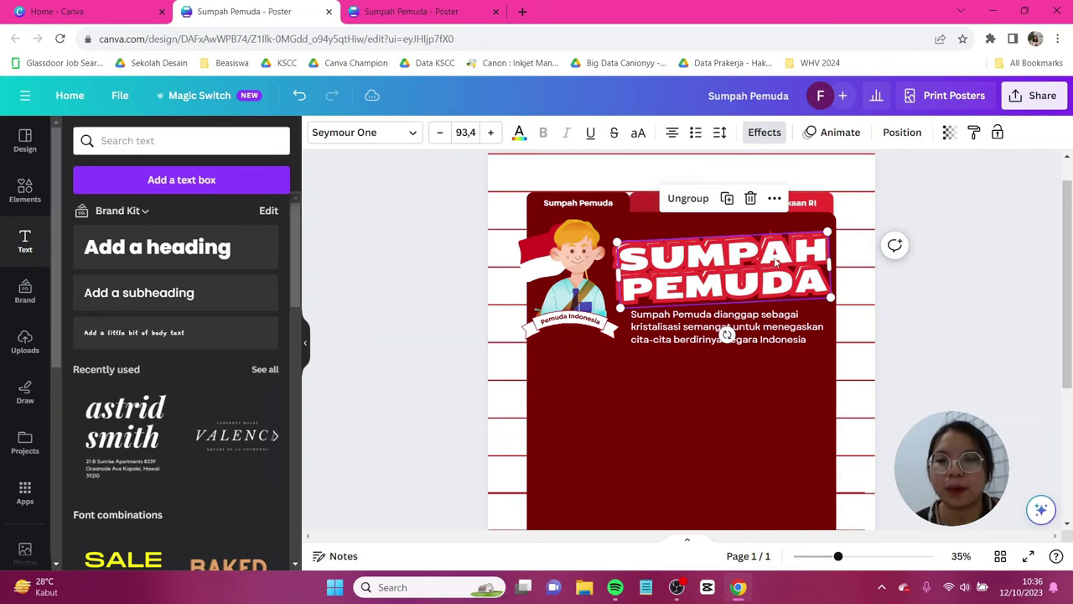
{"action": "left_click_drag", "start_coordinate": [782, 277], "coordinate": [703, 387]}
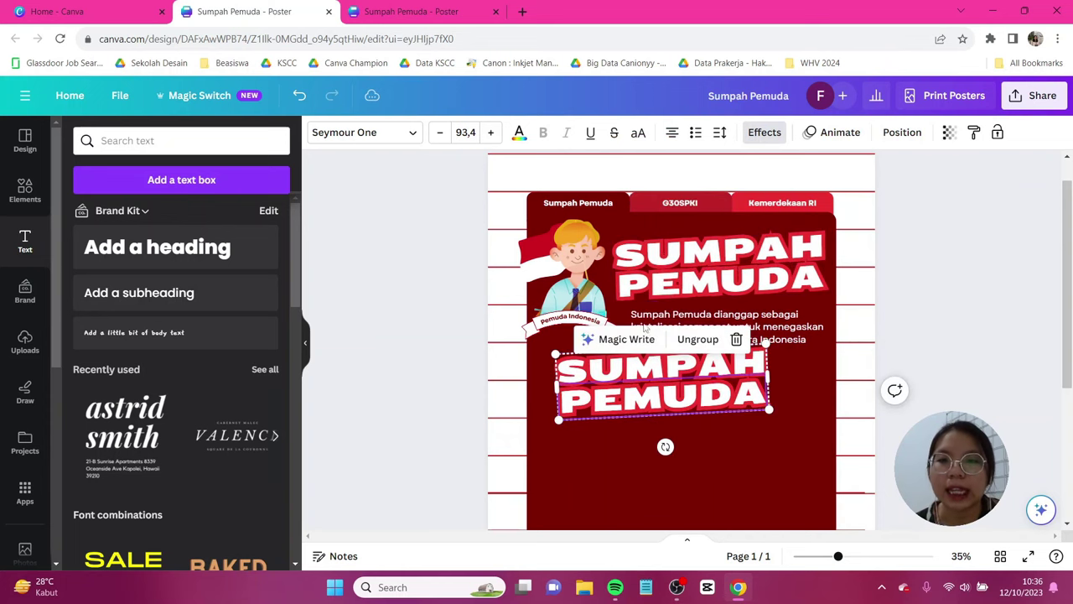
Ungroup the copied heading and delete its PEMUDA line.
{"action": "left_click", "coordinate": [695, 339]}
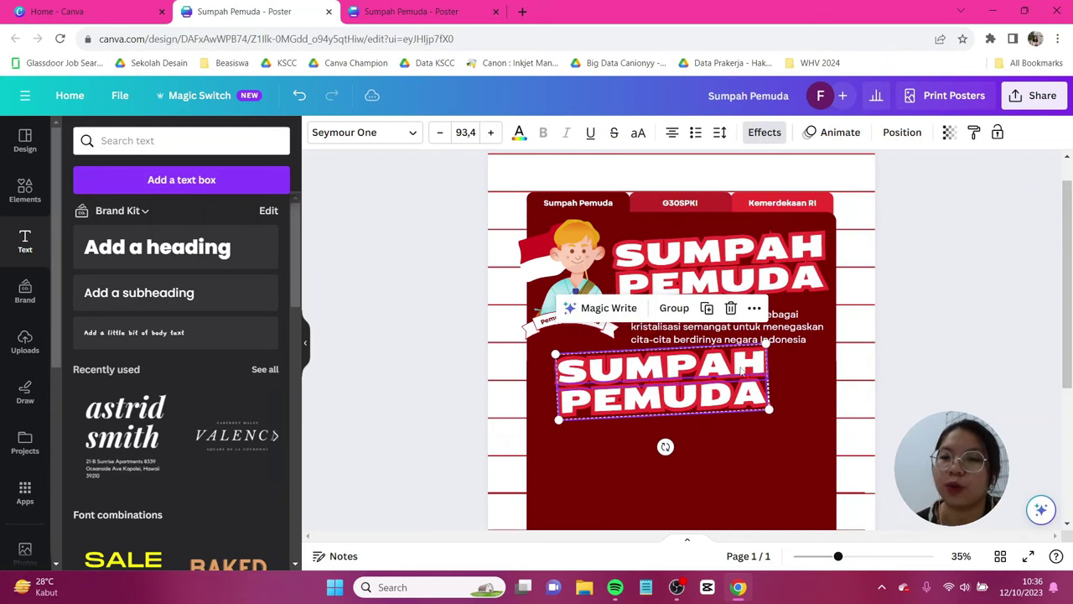
{"action": "left_click", "coordinate": [729, 422]}
{"action": "left_click", "coordinate": [720, 398]}
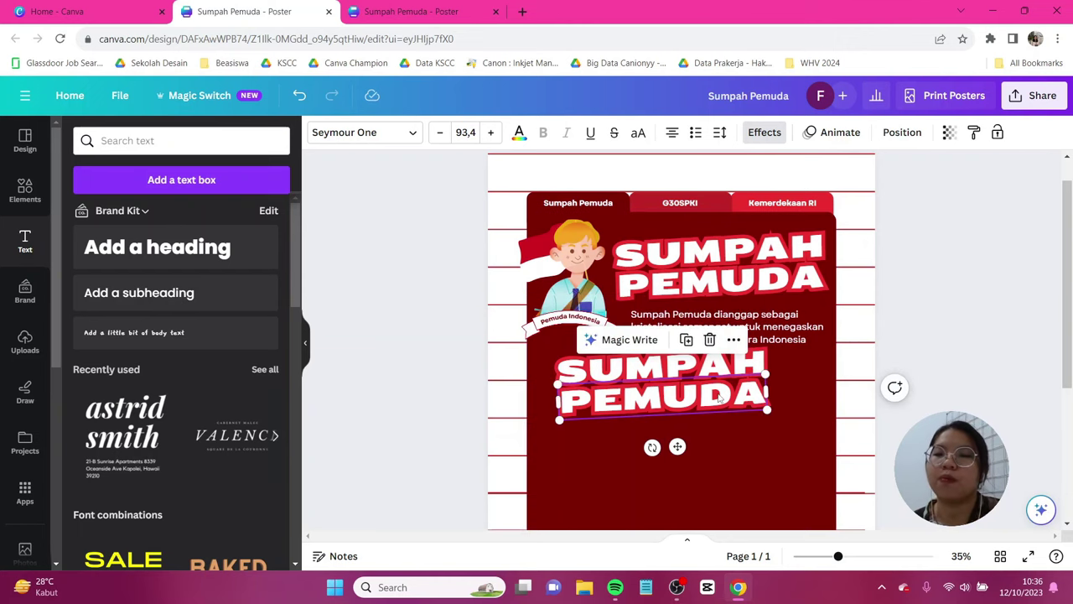
{"action": "key", "text": "Delete"}
Replace the text of the copied SUMPAH line with "ISI DARI SUMPAH PEMUDA".
{"action": "left_click", "coordinate": [718, 369]}
{"action": "double_click", "coordinate": [719, 369]}
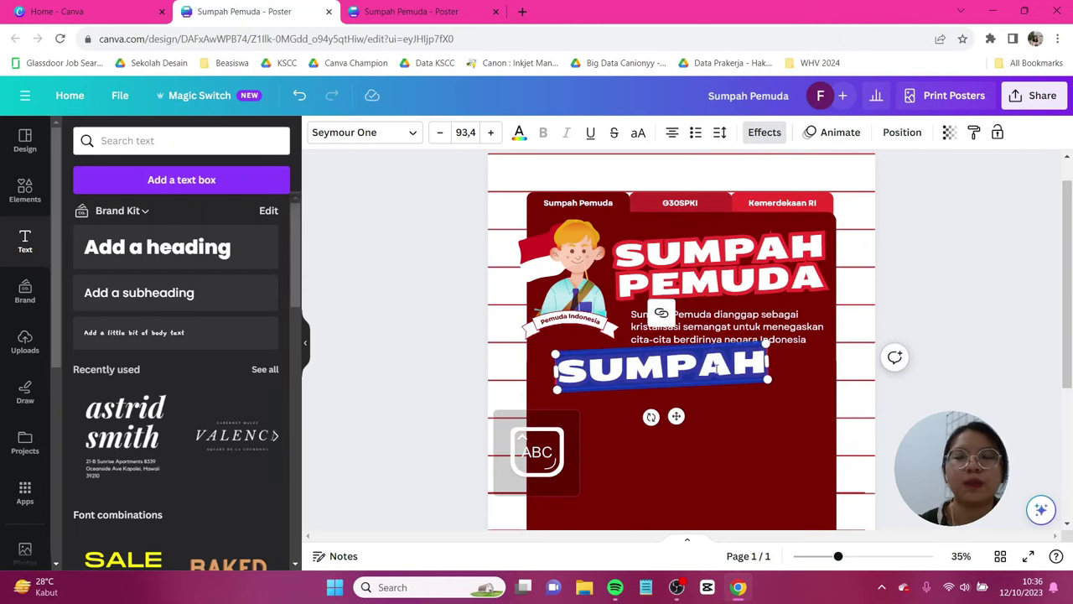
{"action": "type", "text": "ISI D"}
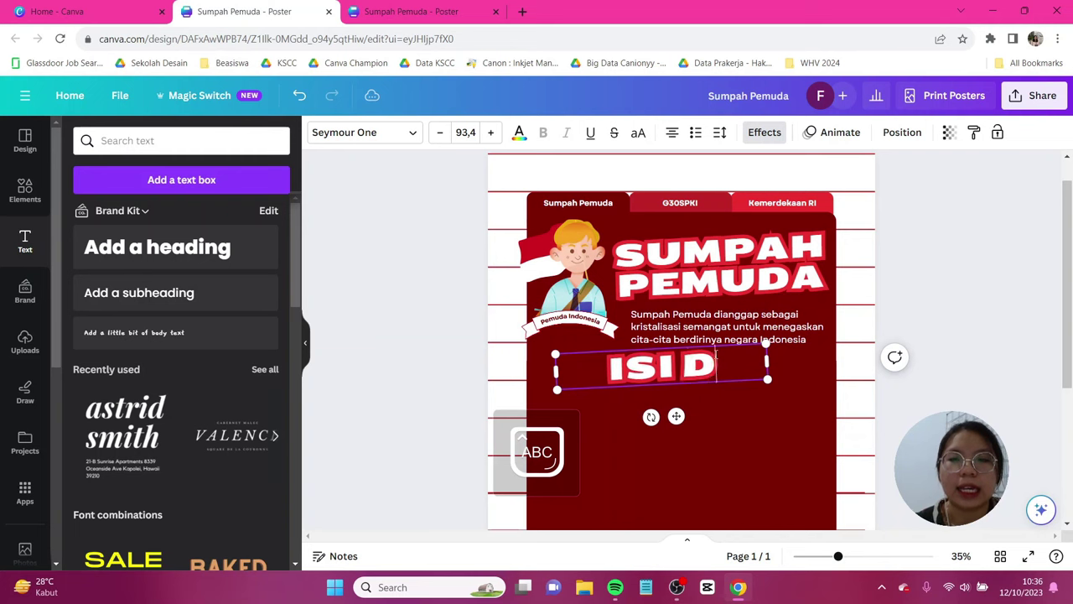
{"action": "type", "text": "ARI SUMPAH"}
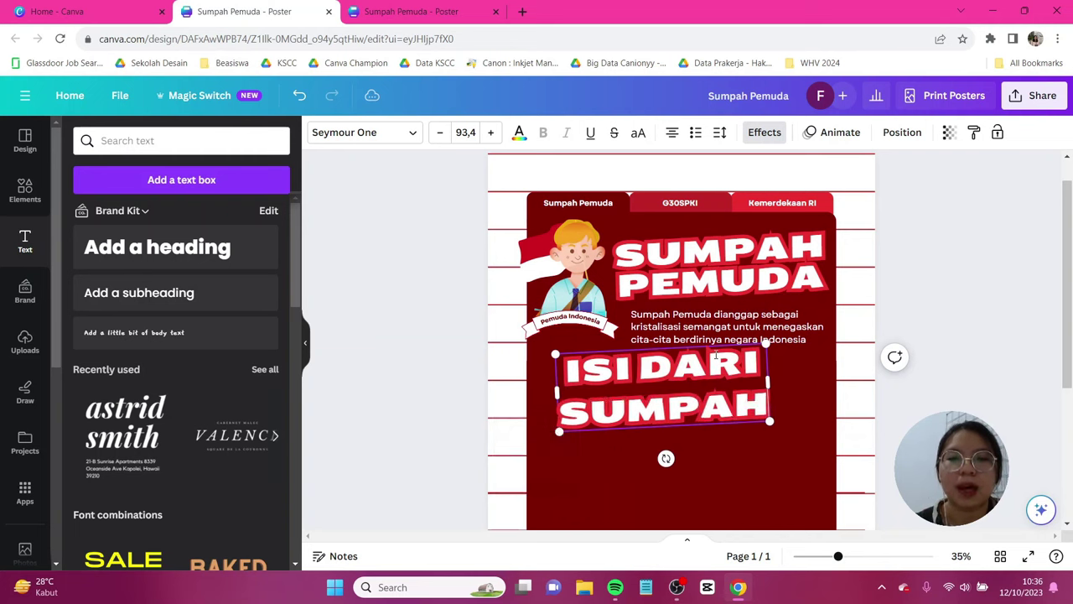
{"action": "type", "text": " PEMUDA"}
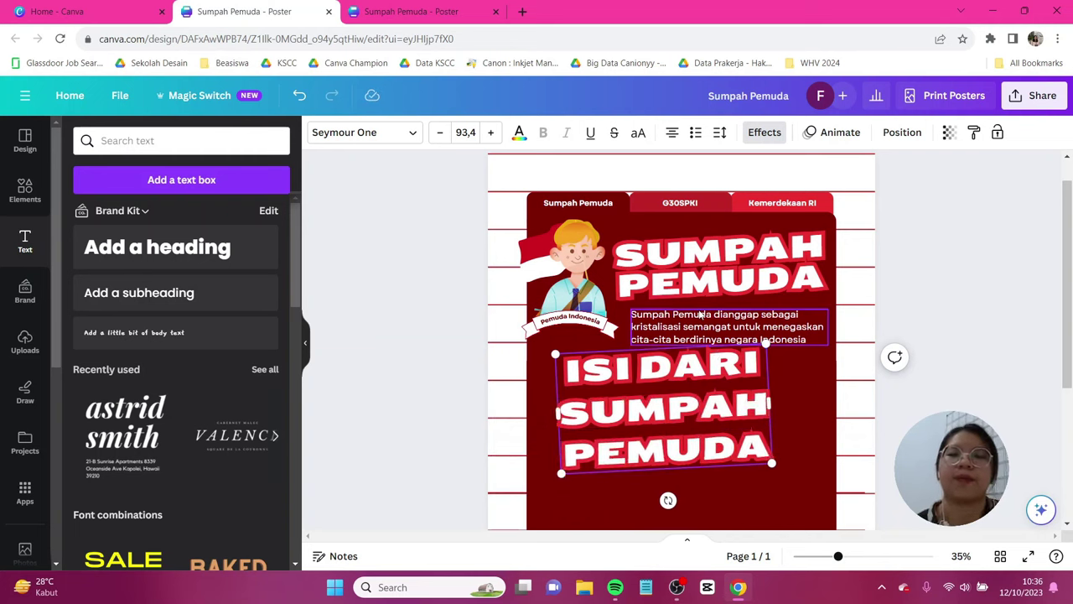
Open the letter and line spacing settings for all the text of the ISI DARI SUMPAH PEMUDA heading.
{"action": "key", "text": "ctrl+a"}
{"action": "left_click", "coordinate": [720, 132]}
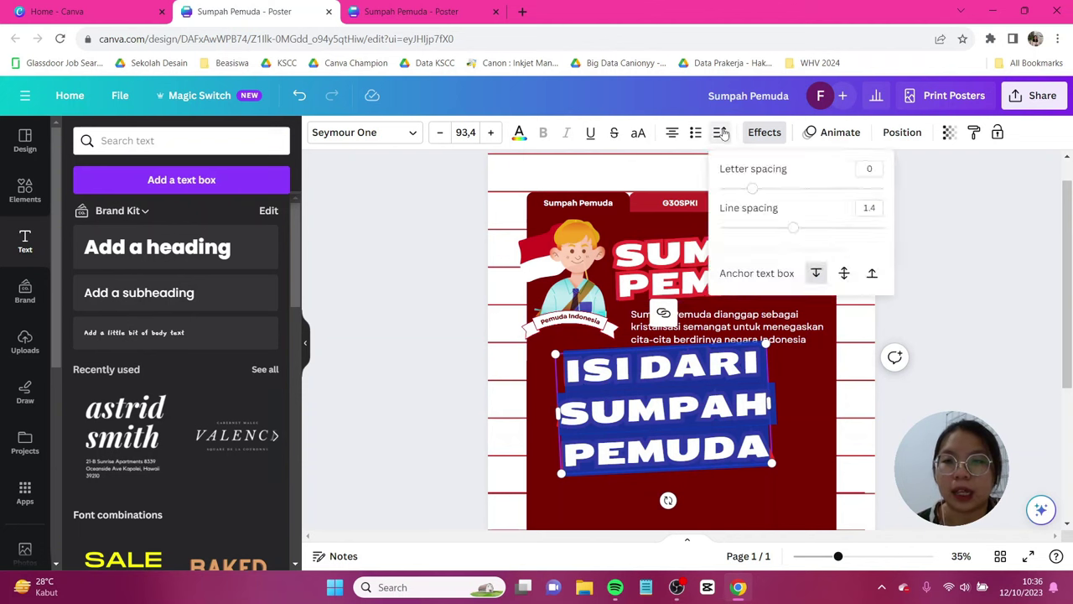